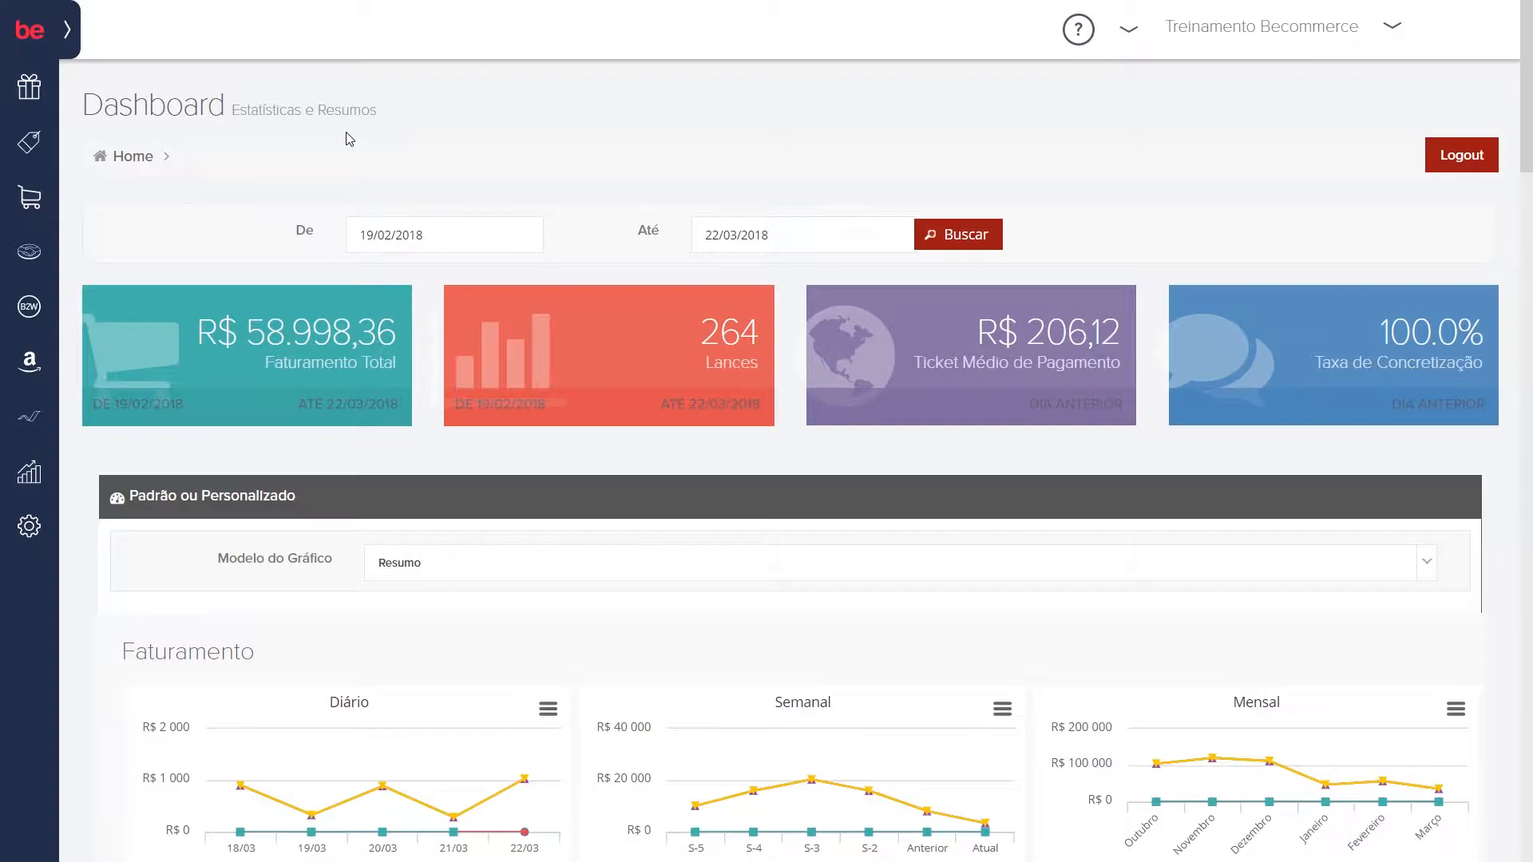
# Step: Open the Mercado Livre answer categories settings and select the MLBECOMMERCE account
pyautogui.moveTo(40, 544)
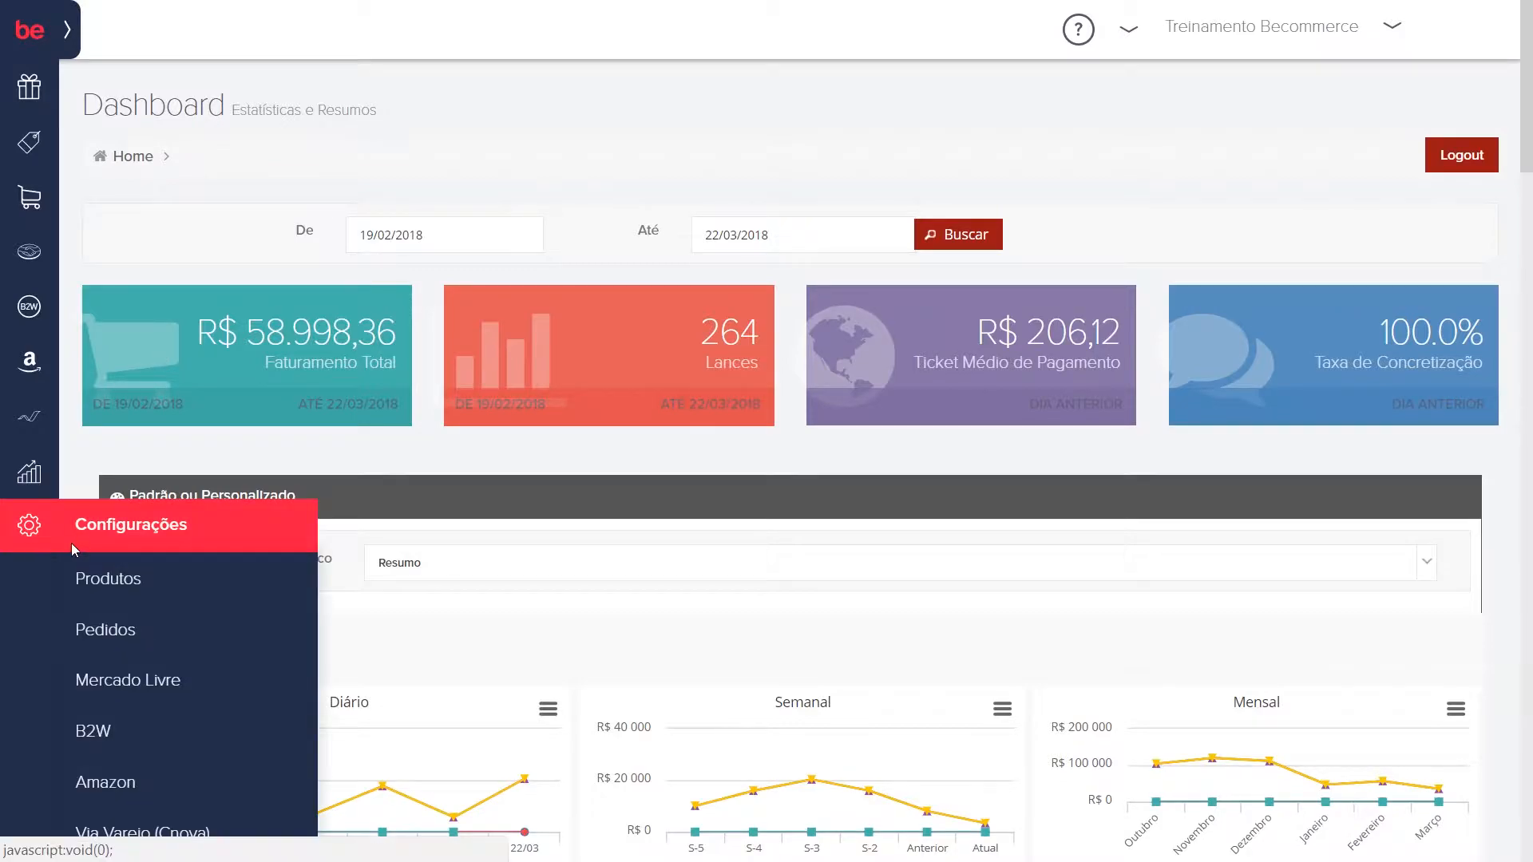
pyautogui.moveTo(181, 684)
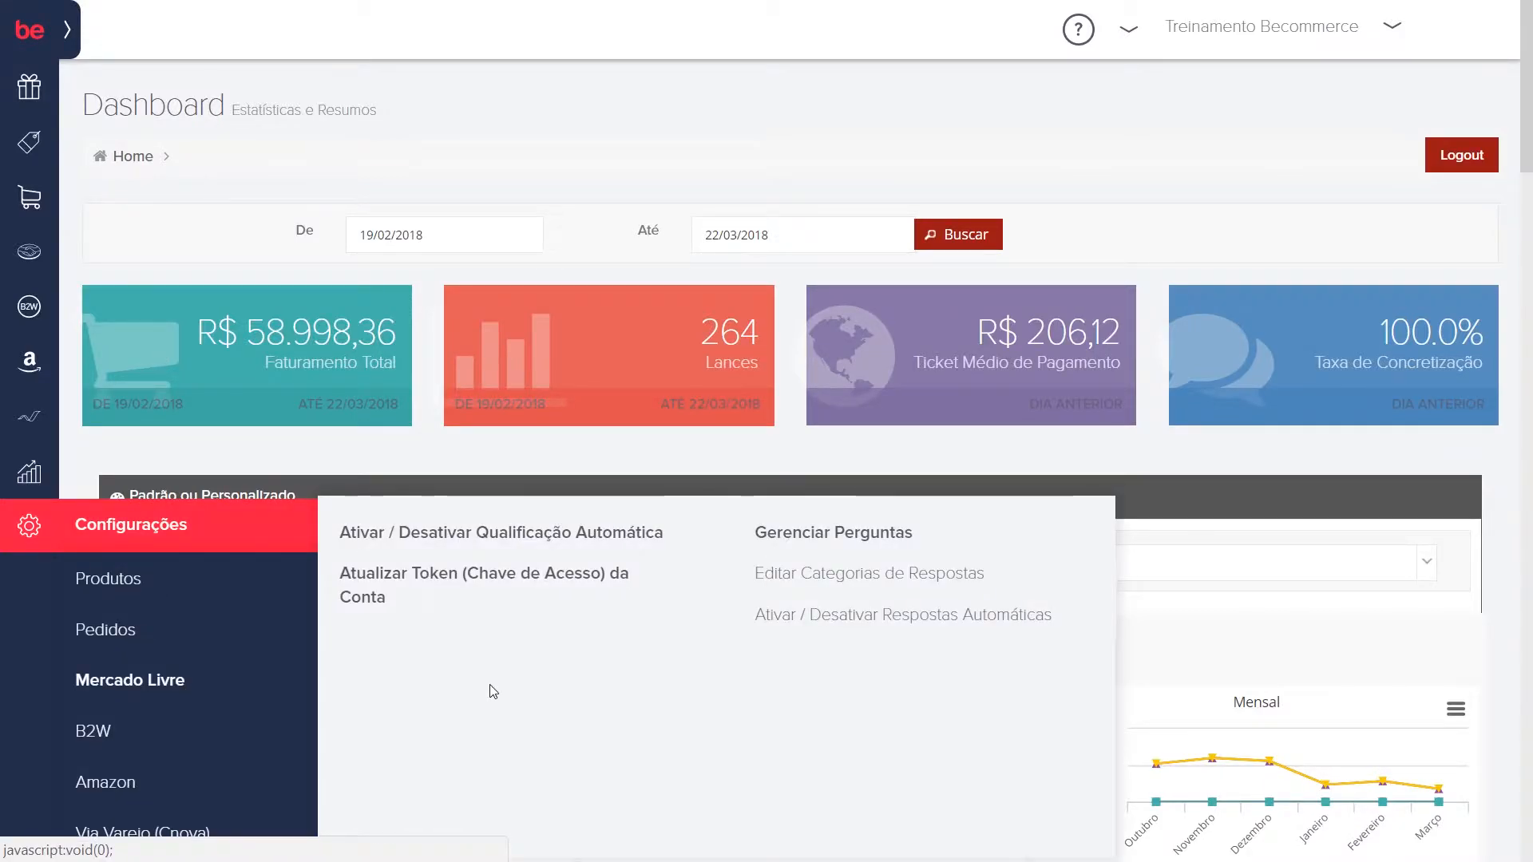
pyautogui.click(845, 575)
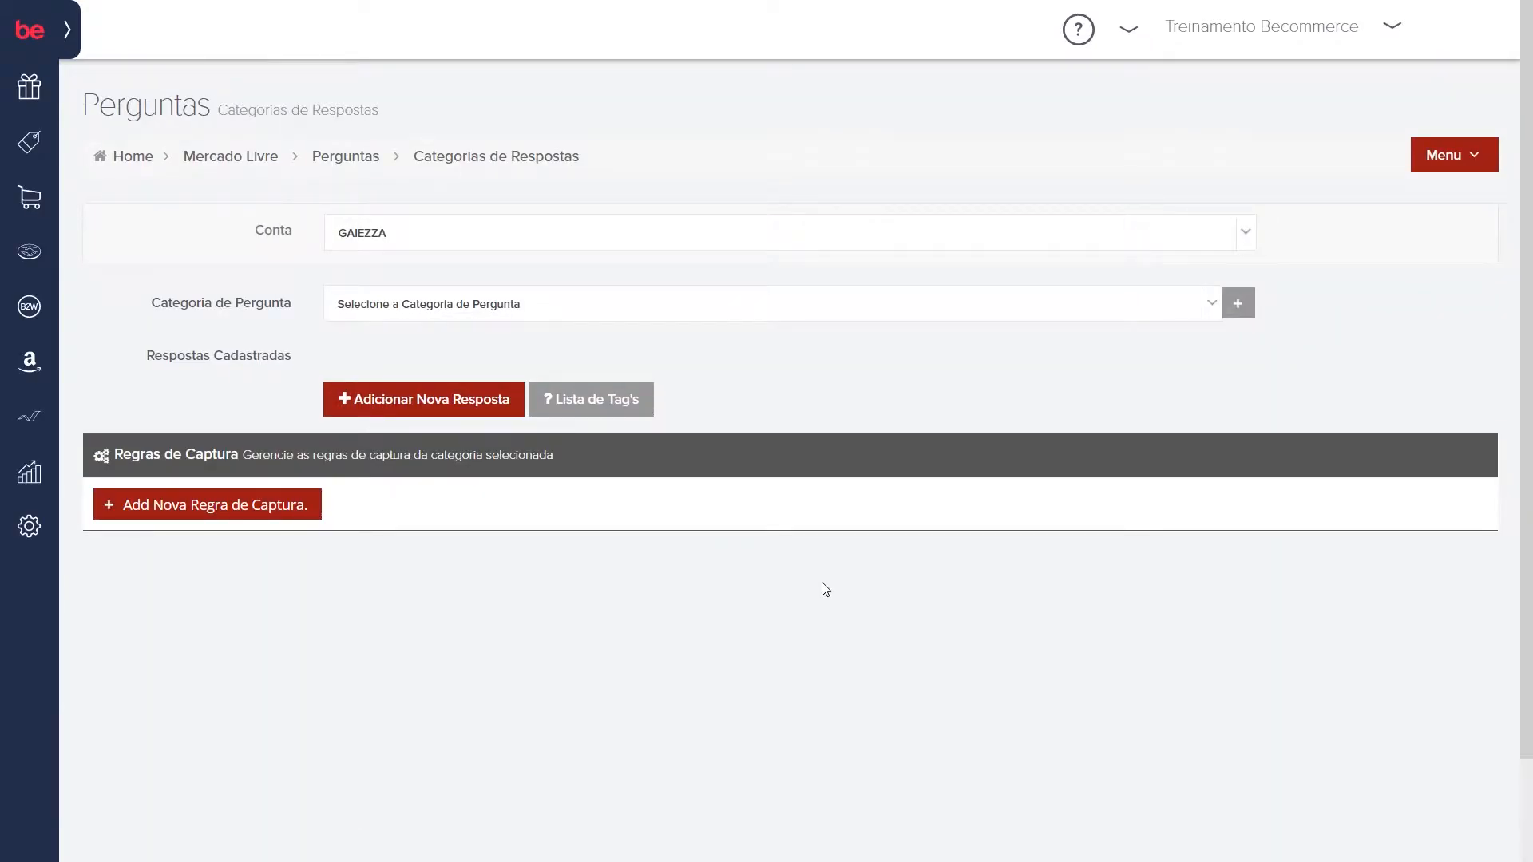
pyautogui.click(627, 245)
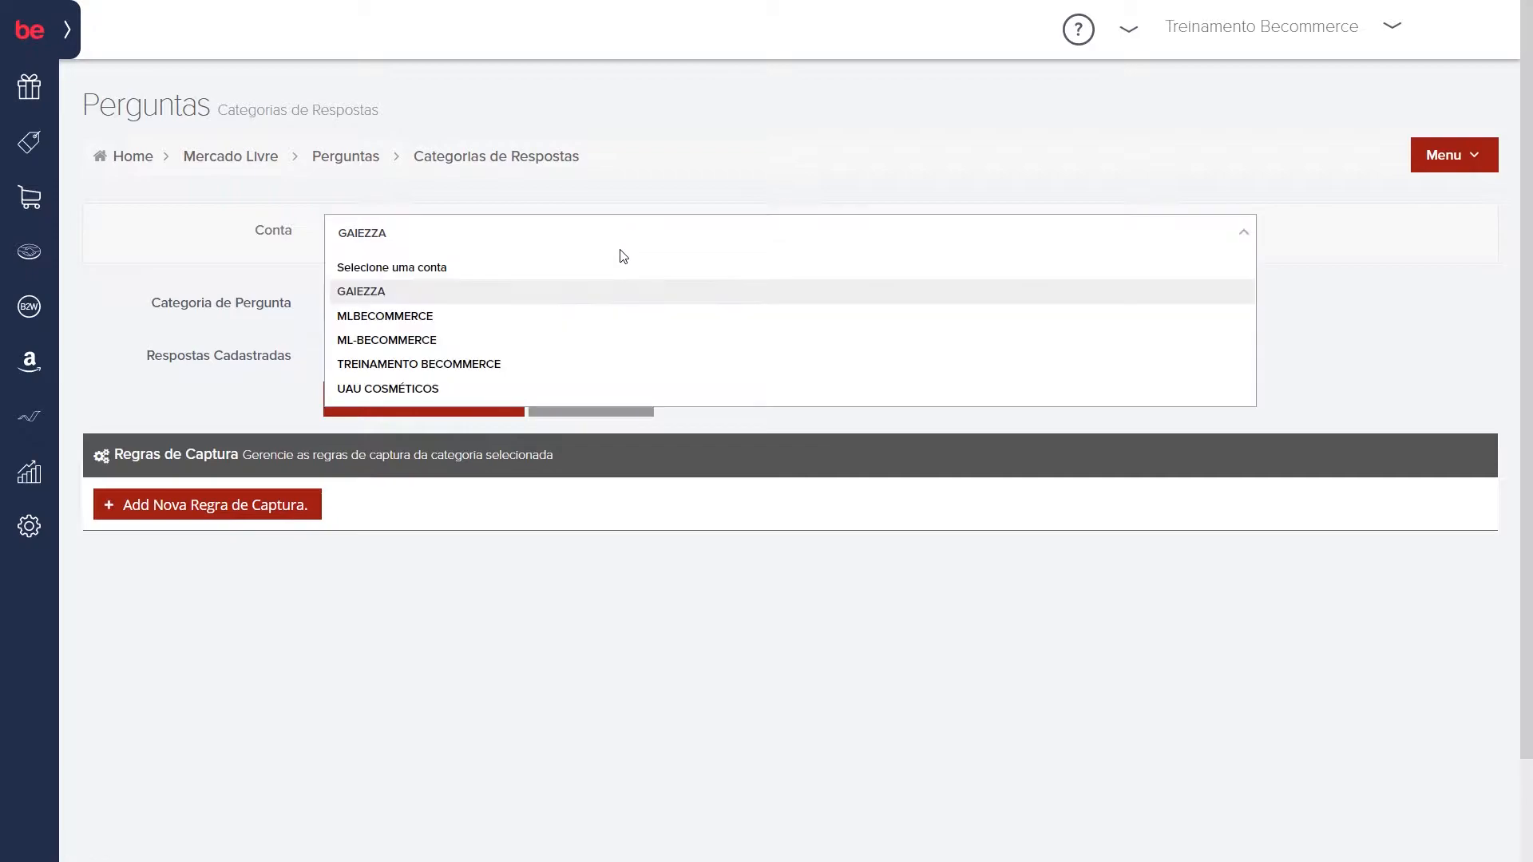
pyautogui.click(585, 318)
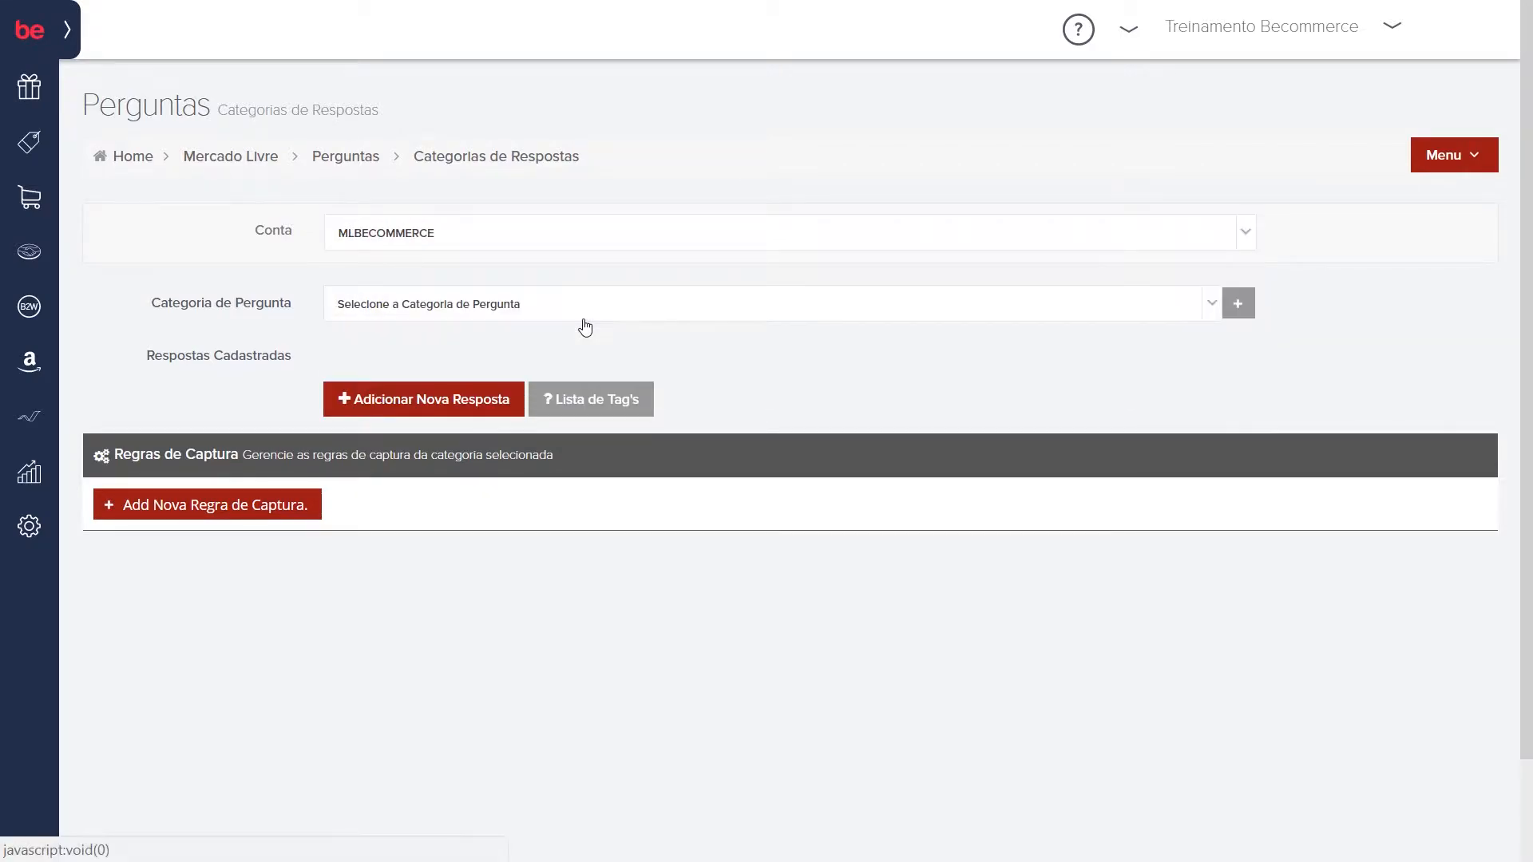
# Step: Look through the question categories, open the form for a new category title and dismiss it without saving
pyautogui.click(495, 312)
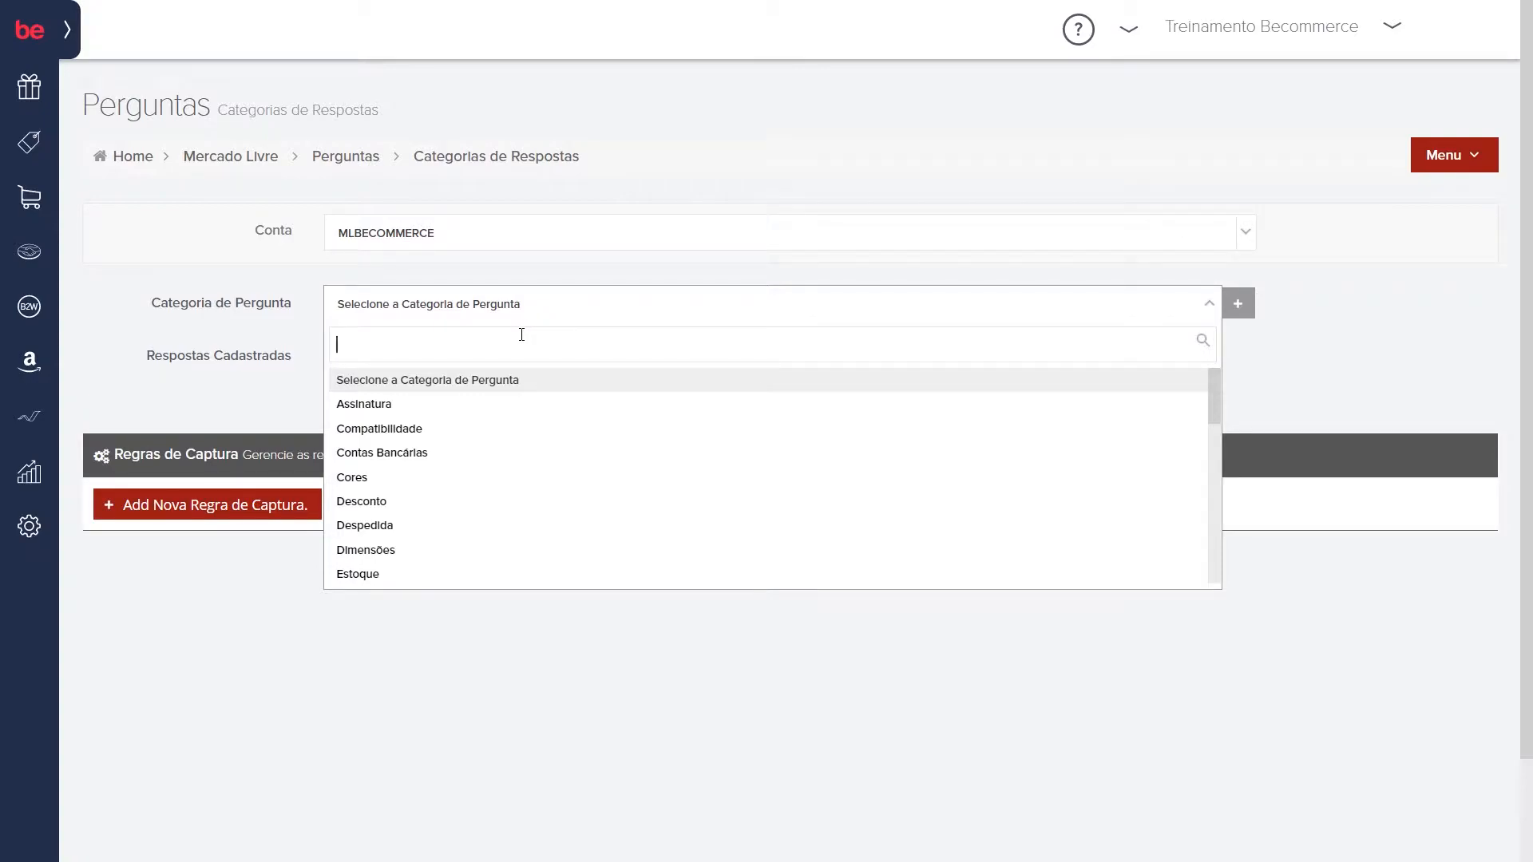
pyautogui.click(1242, 306)
pyautogui.click(1238, 305)
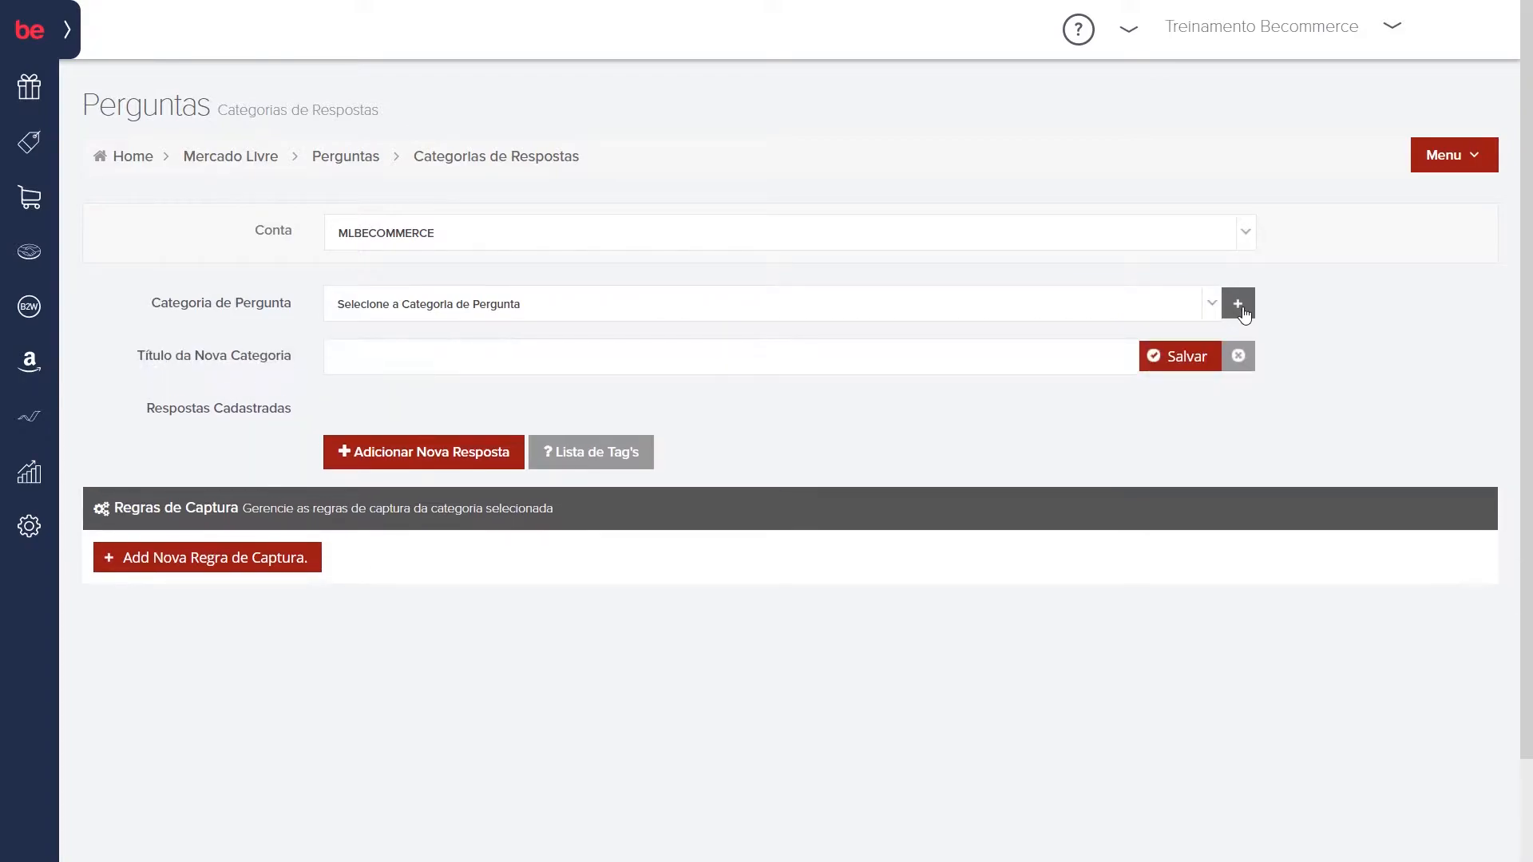
pyautogui.click(531, 364)
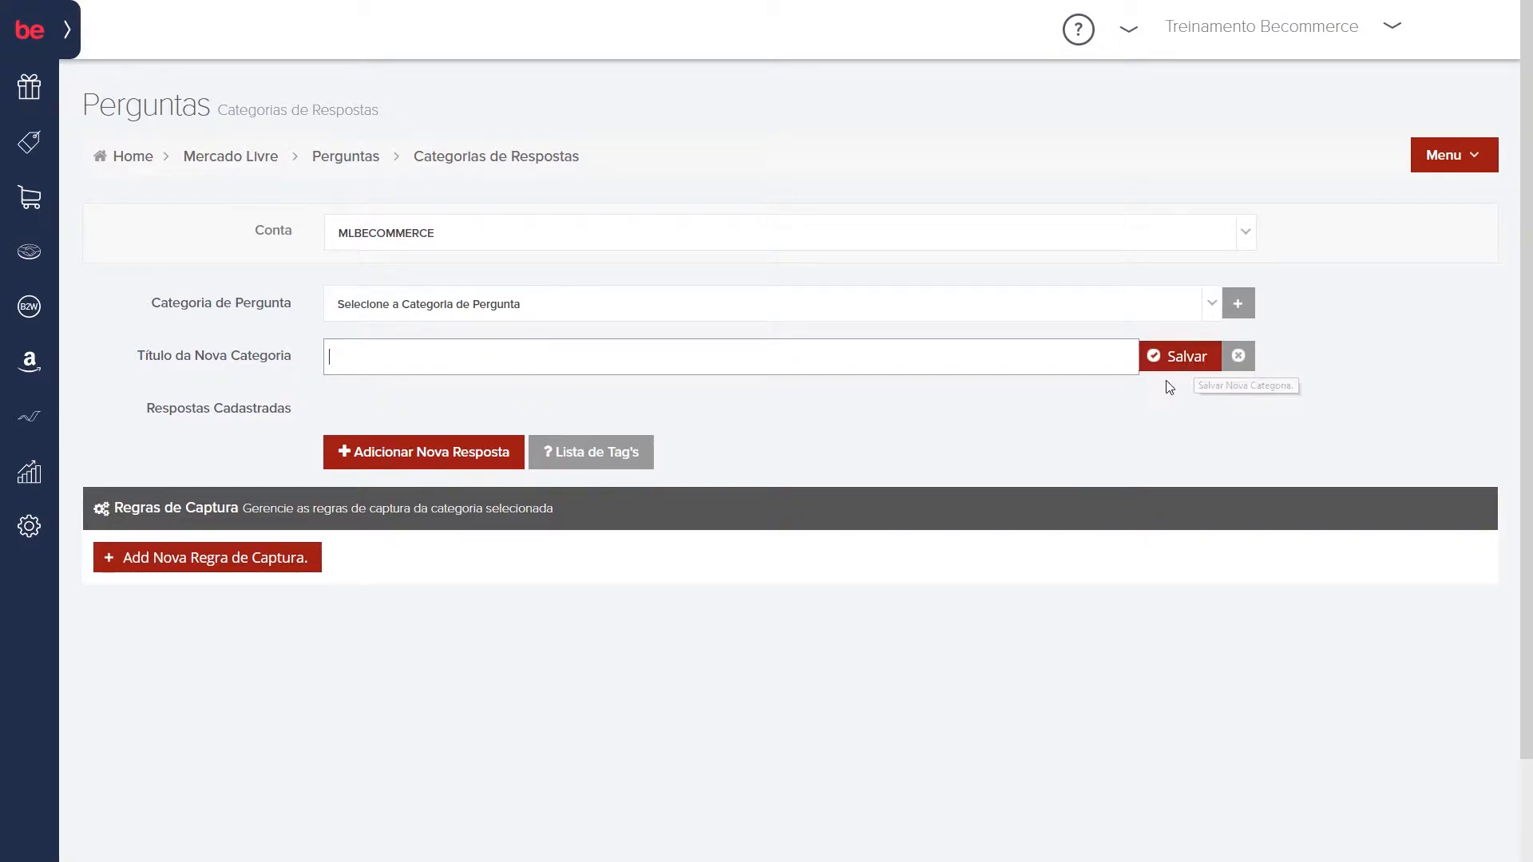
pyautogui.click(1242, 356)
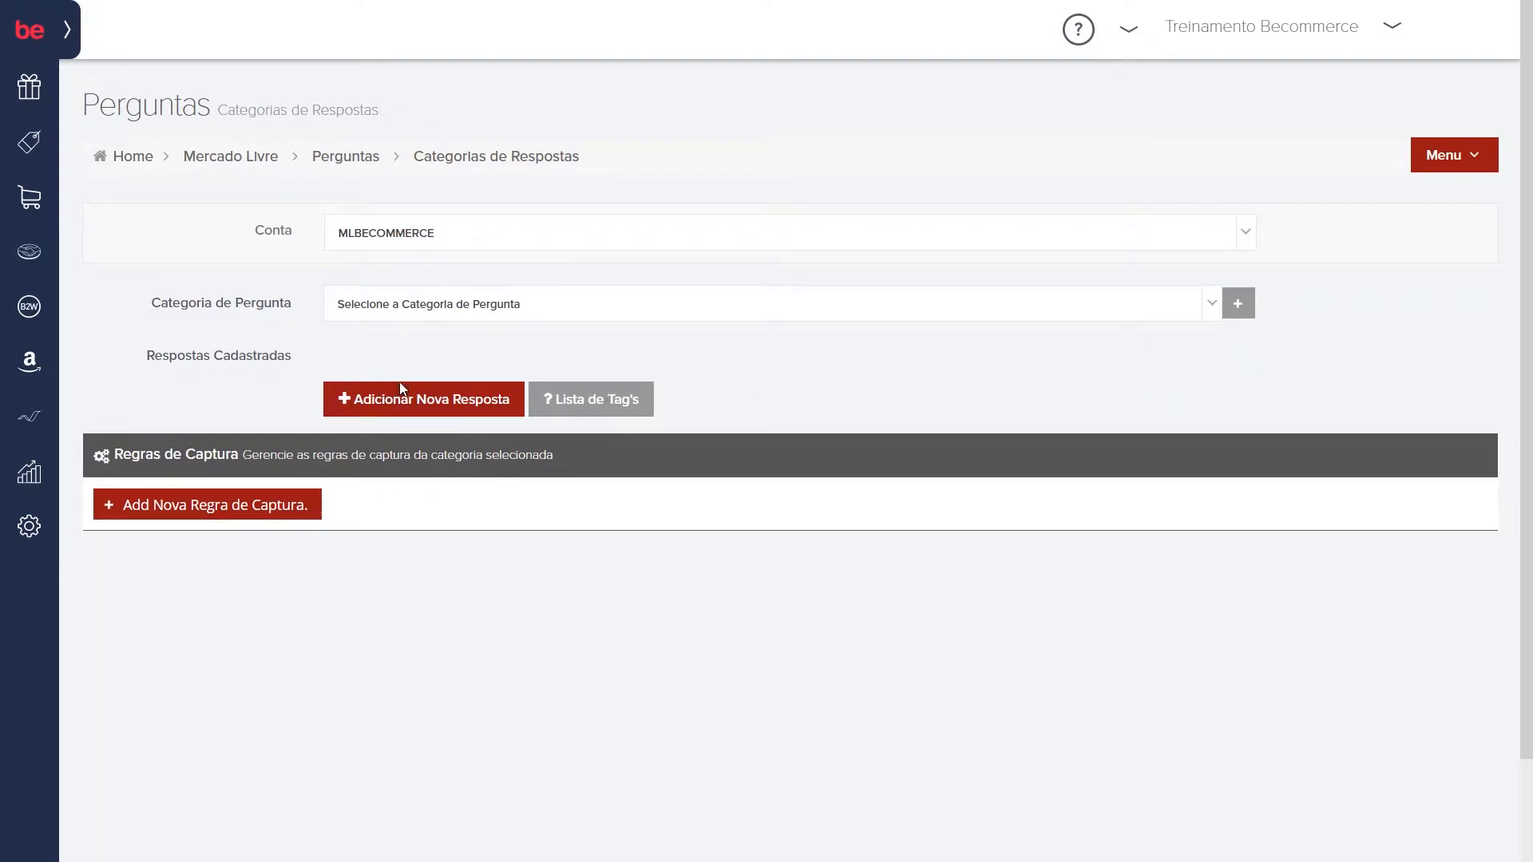
# Step: Select Garantia as the question category
pyautogui.click(577, 308)
pyautogui.write('garantia')
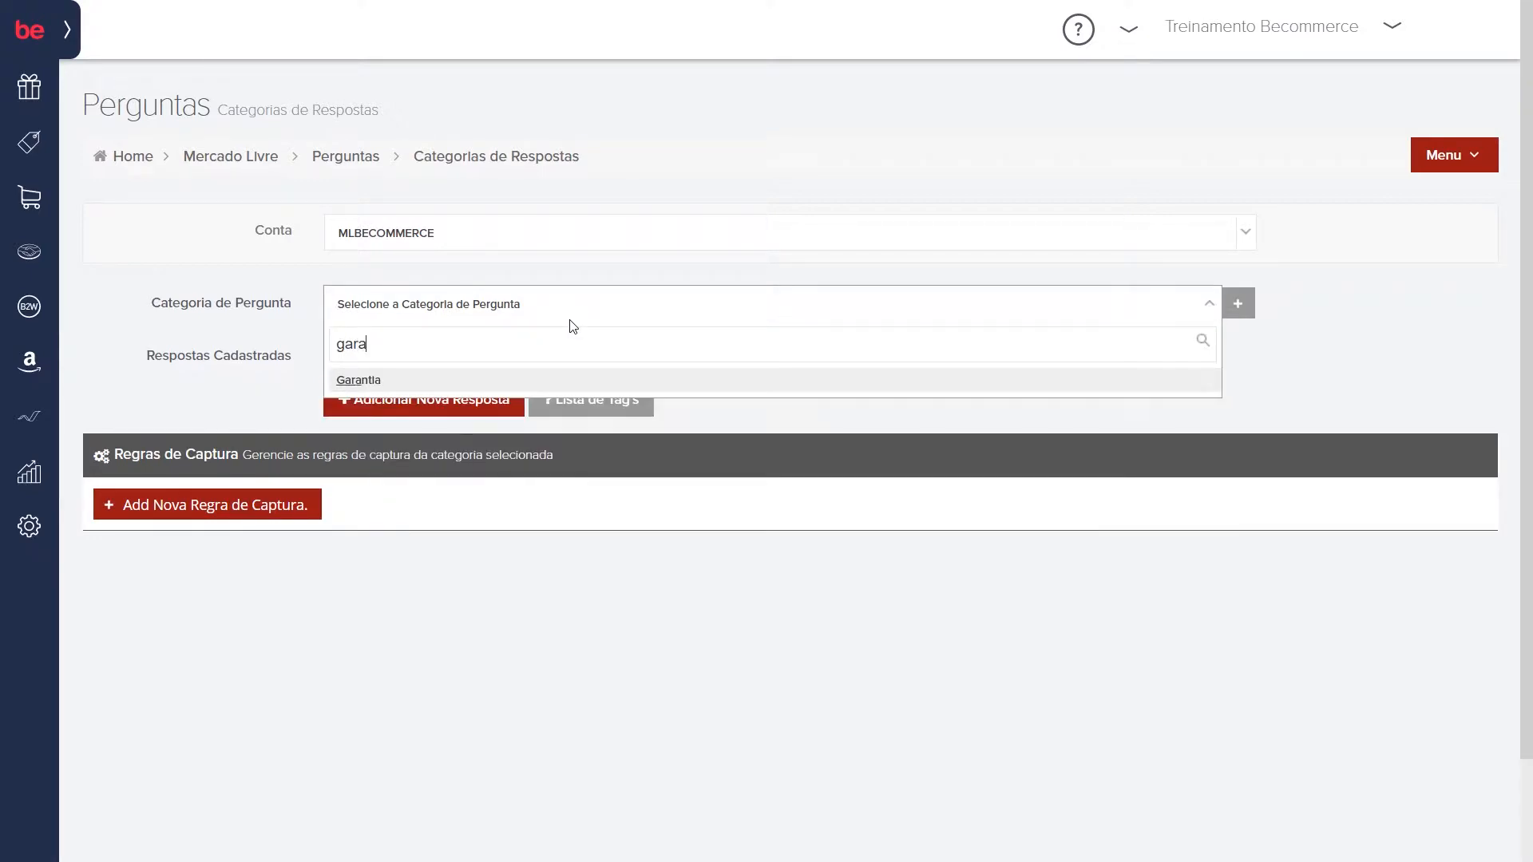
pyautogui.press('Return')
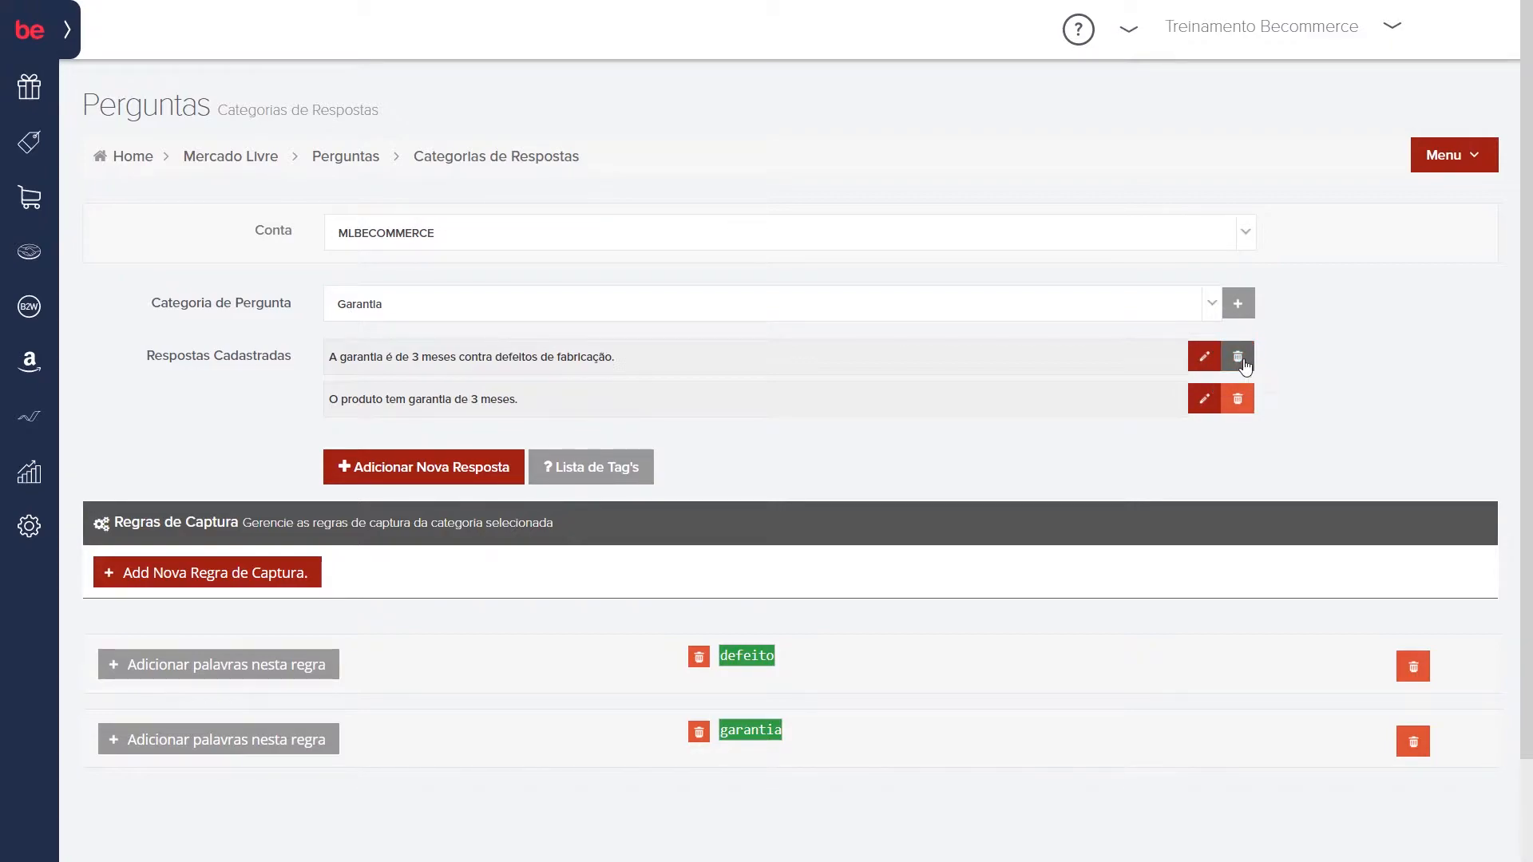
# Step: Try to save a new answer for Garantia with its text left empty, and view the list of answer tags
pyautogui.click(451, 477)
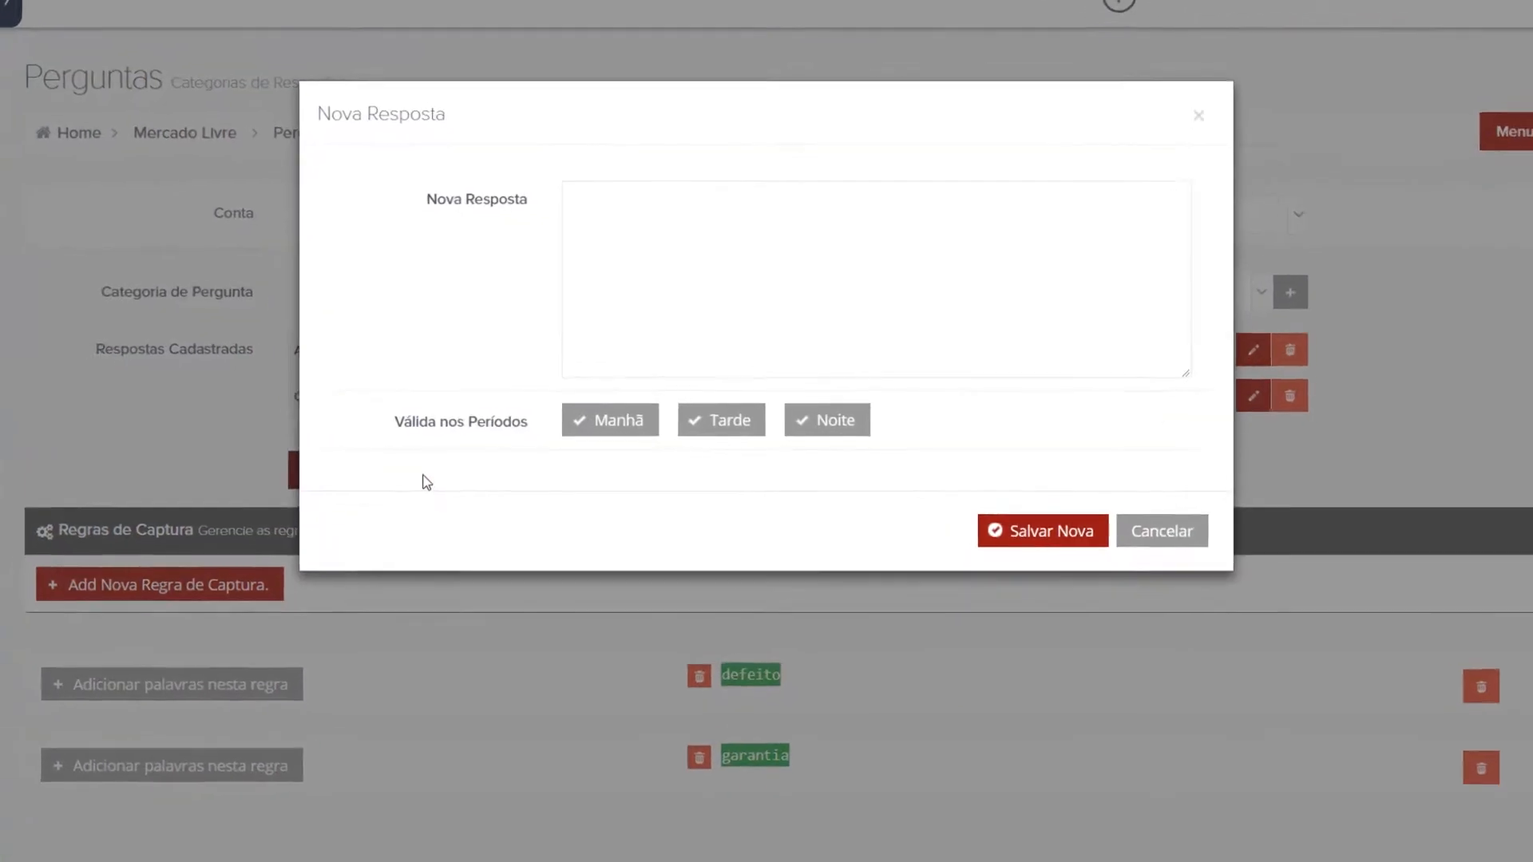
pyautogui.click(644, 205)
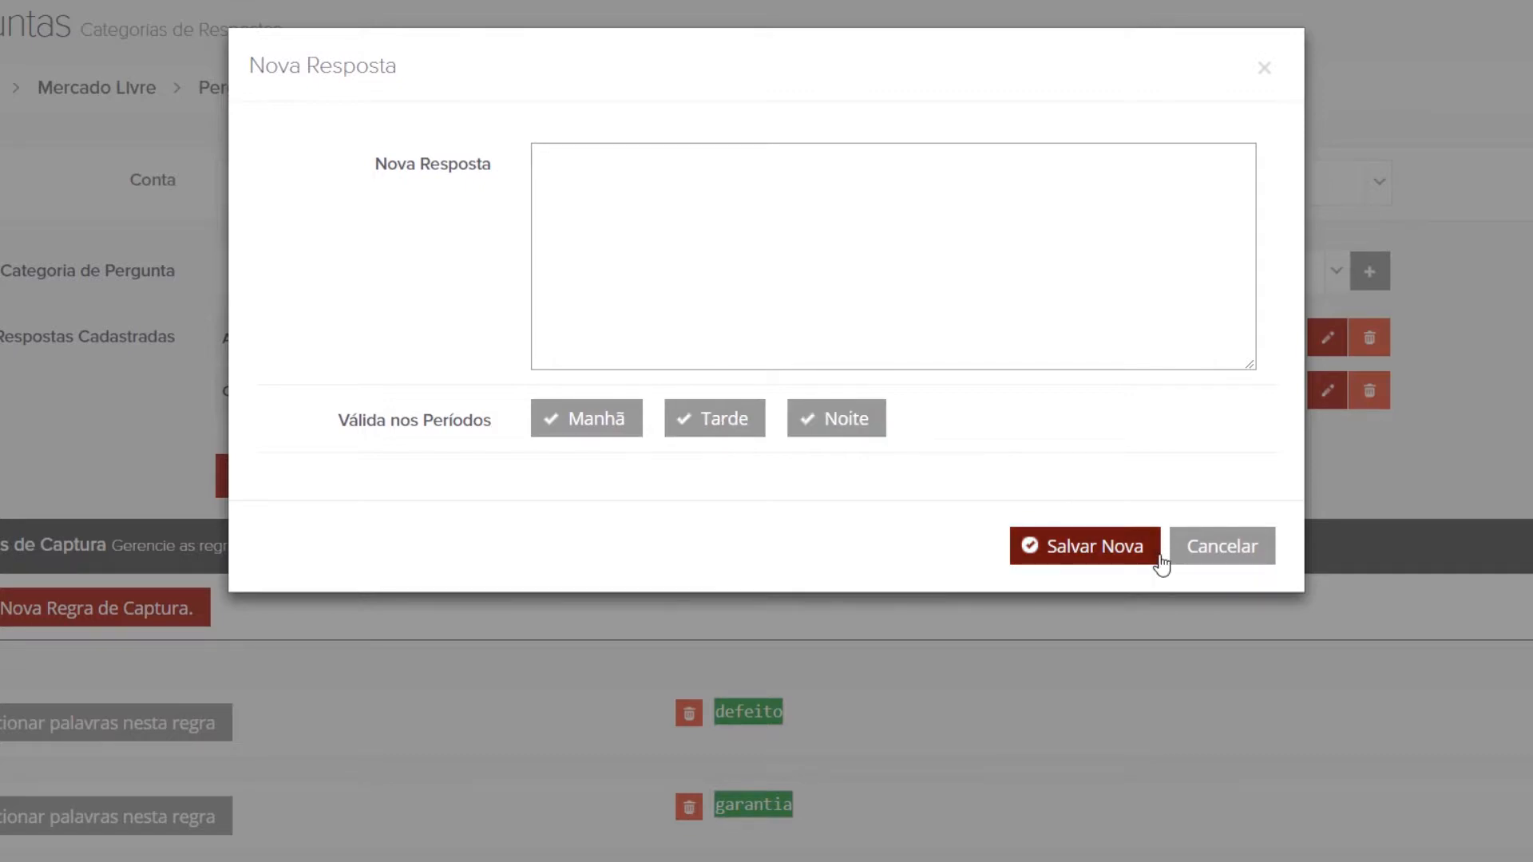
pyautogui.click(1137, 546)
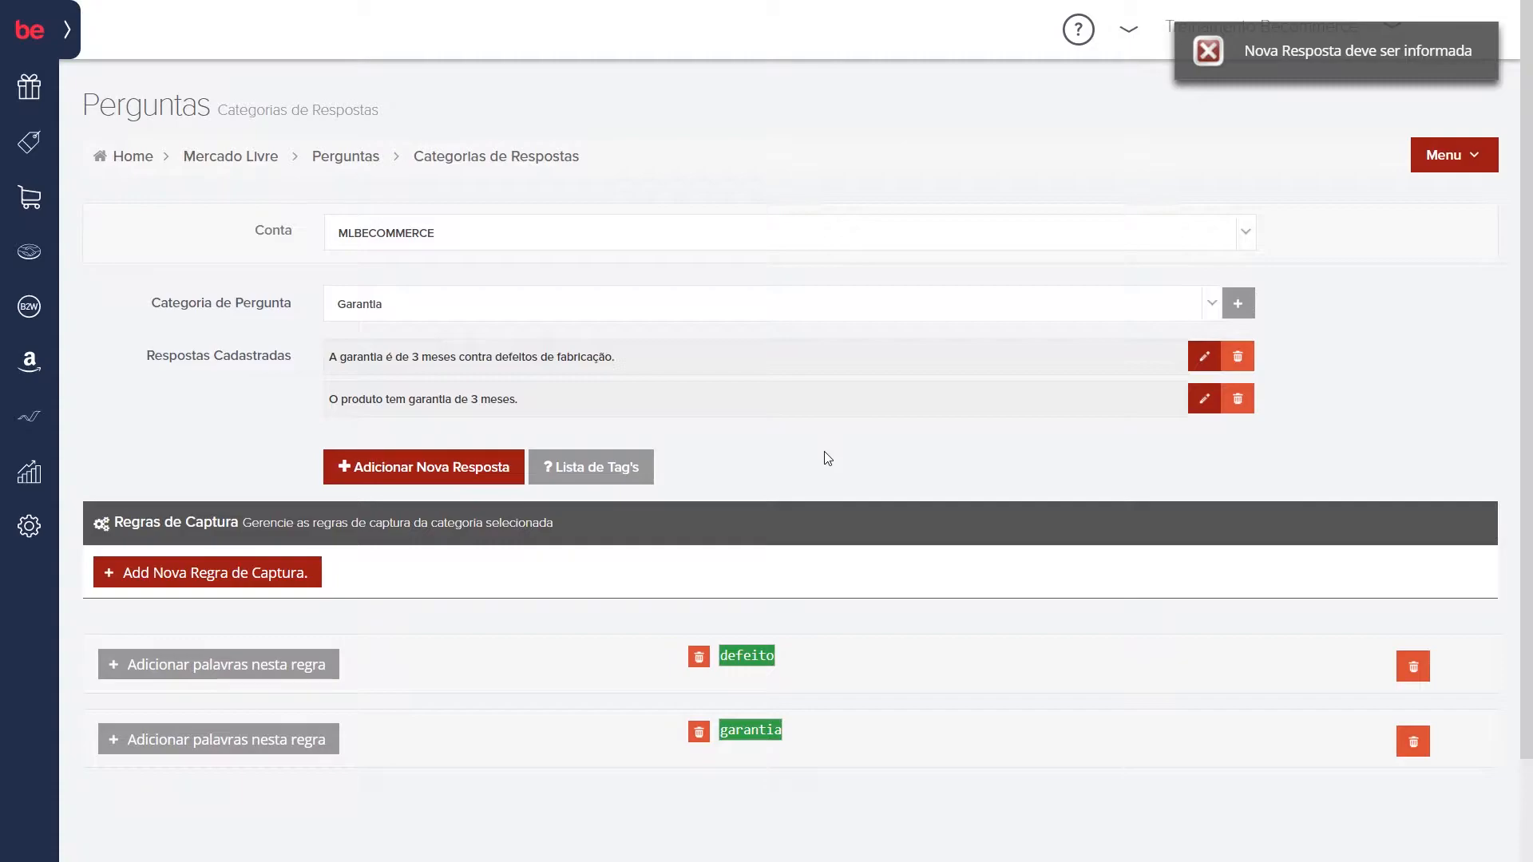
pyautogui.click(592, 471)
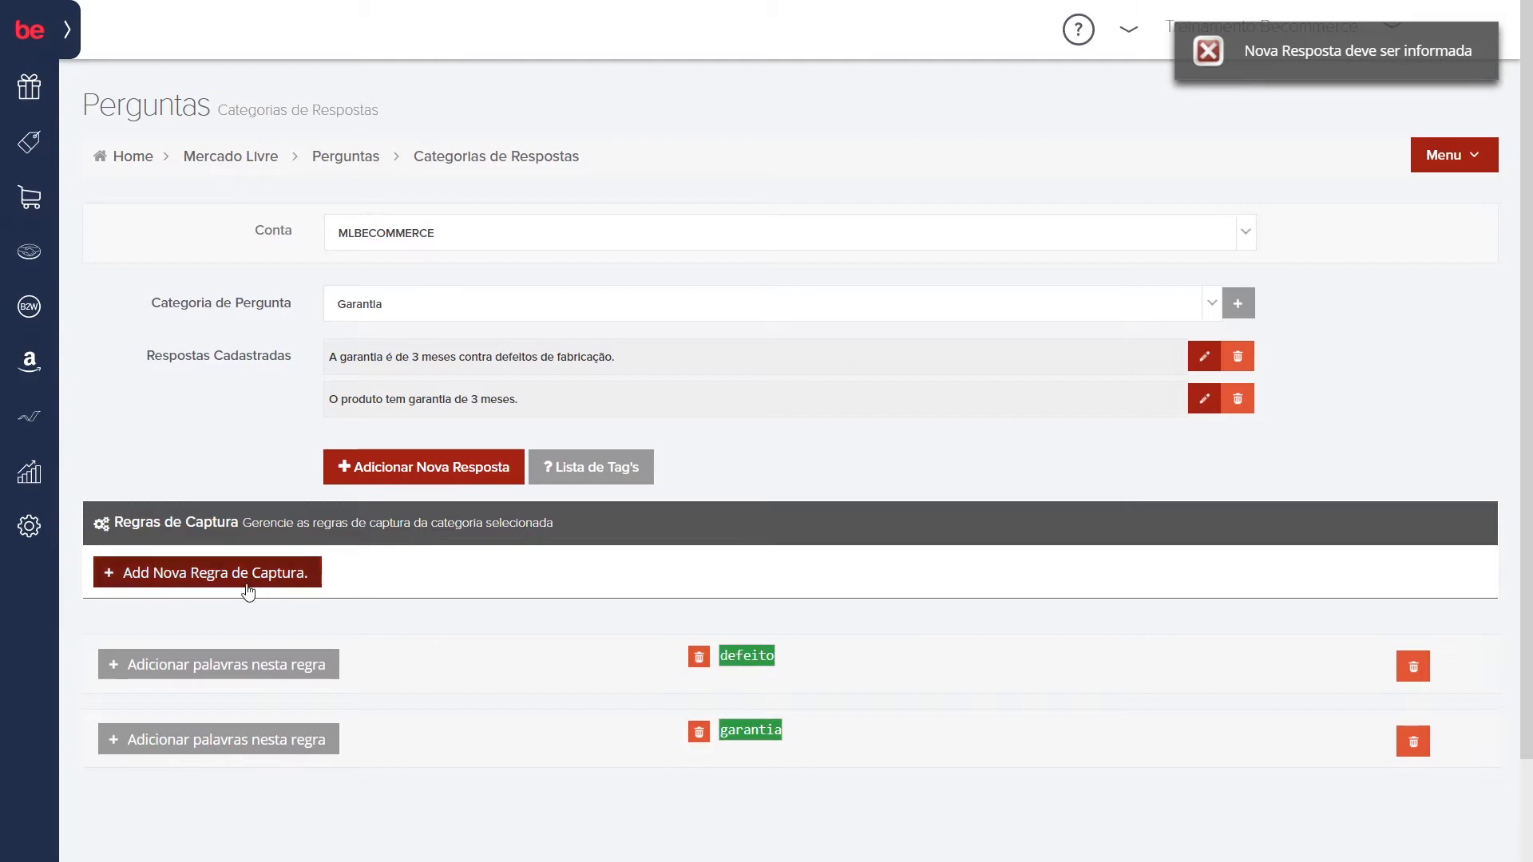
# Step: Switch the question category to Desconto and add a blank capture rule to it
pyautogui.click(473, 309)
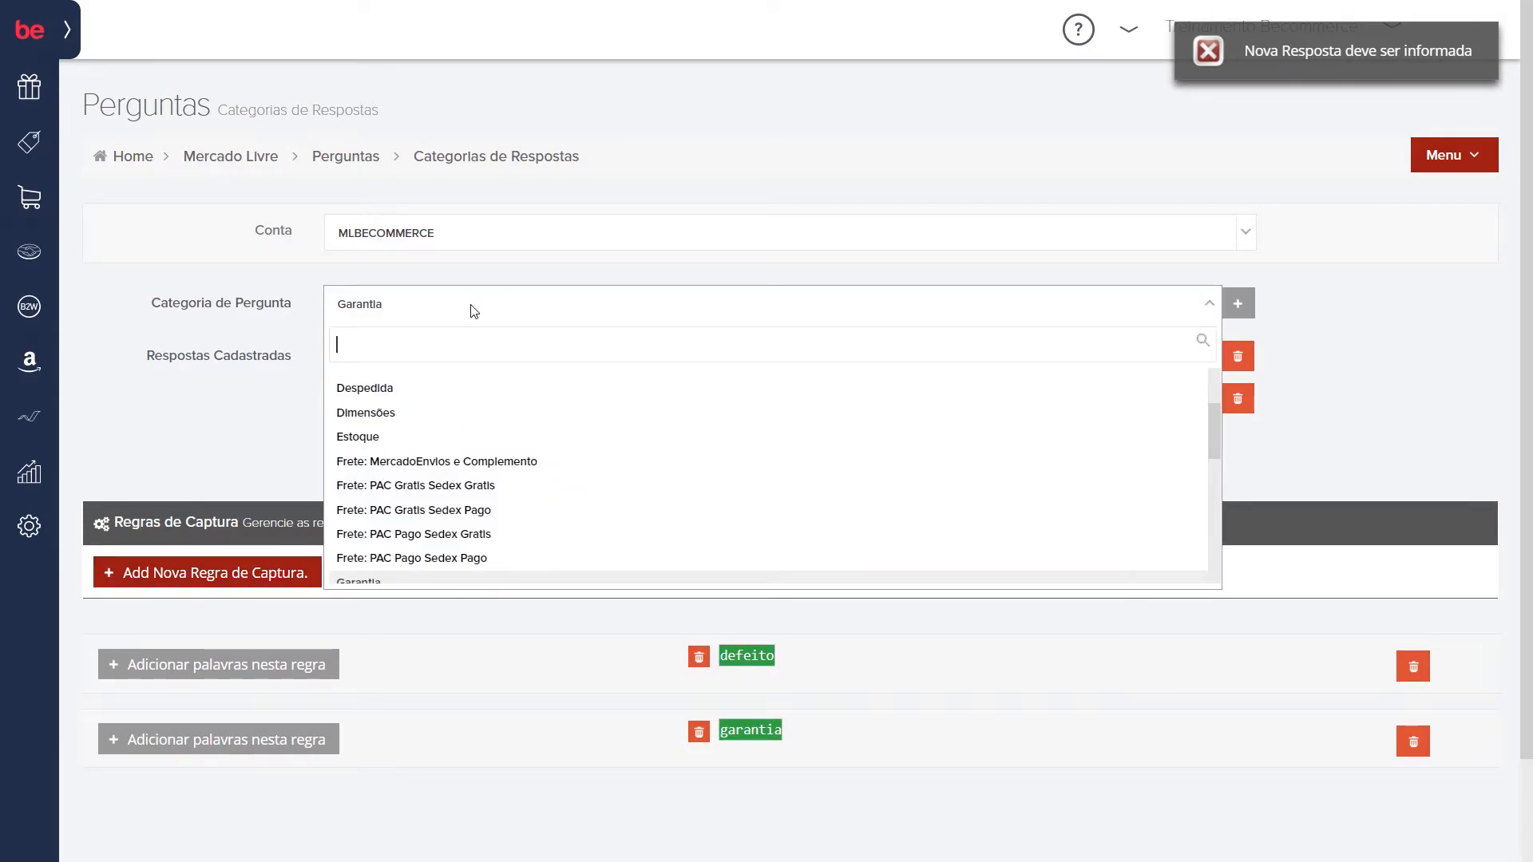
pyautogui.write('des')
pyautogui.press('Return')
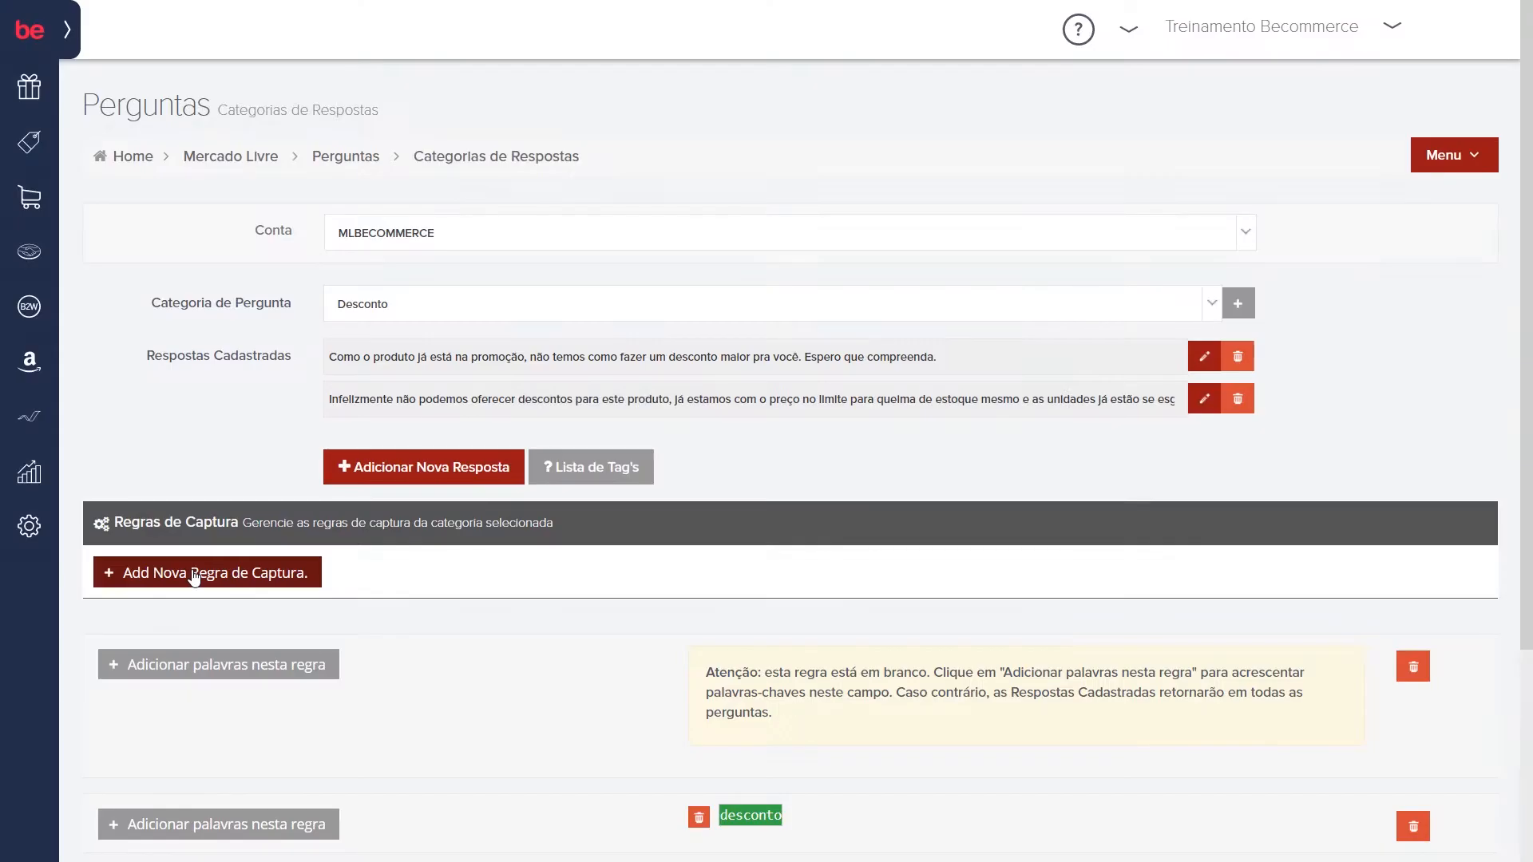
# Step: Add the keyword "melhor" to the blank capture rule of the Desconto category
pyautogui.click(266, 666)
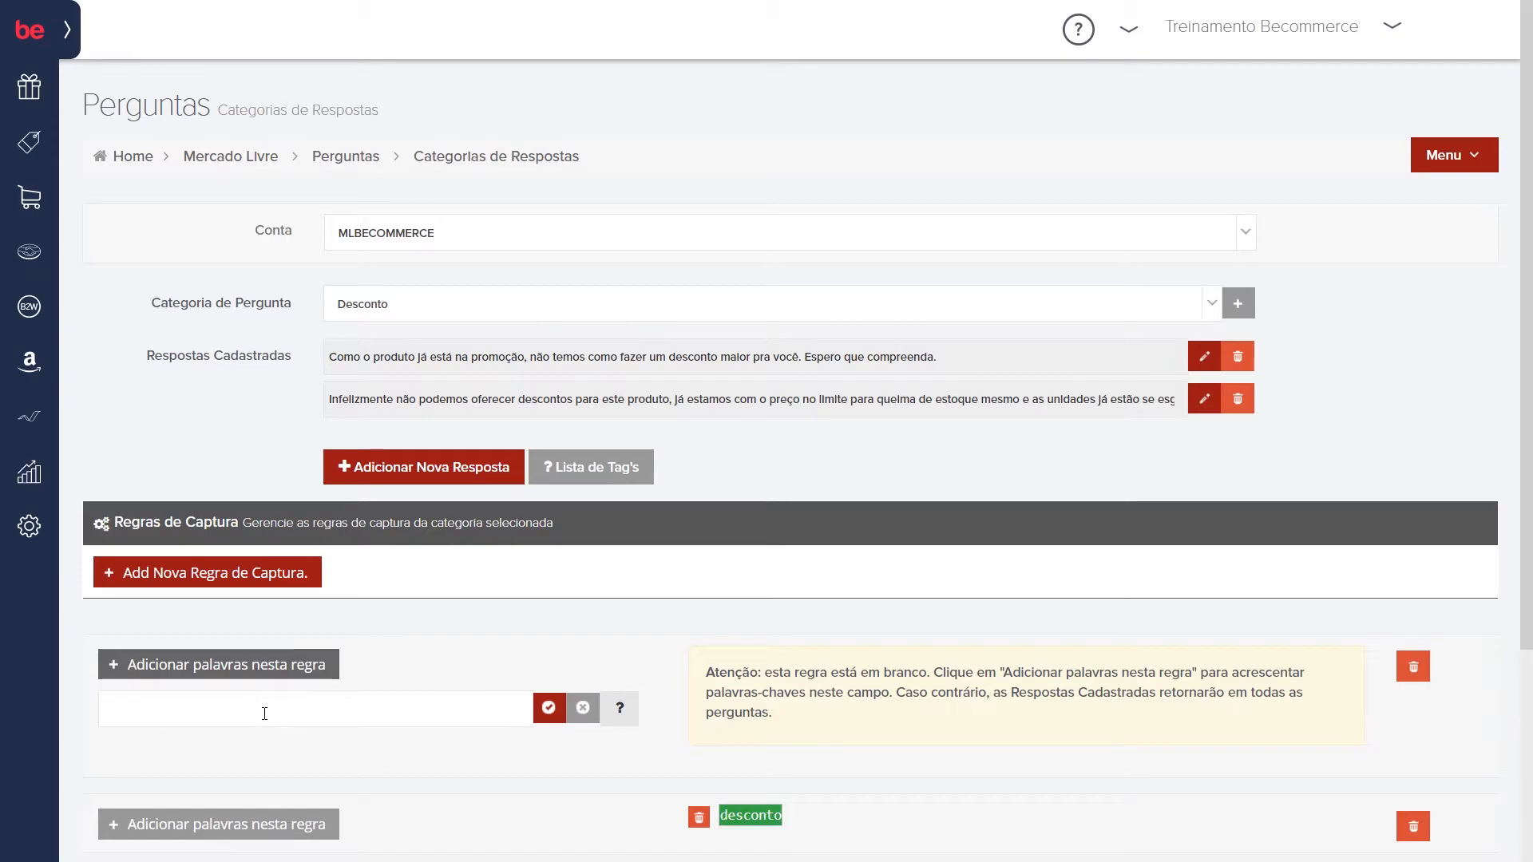
pyautogui.click(264, 713)
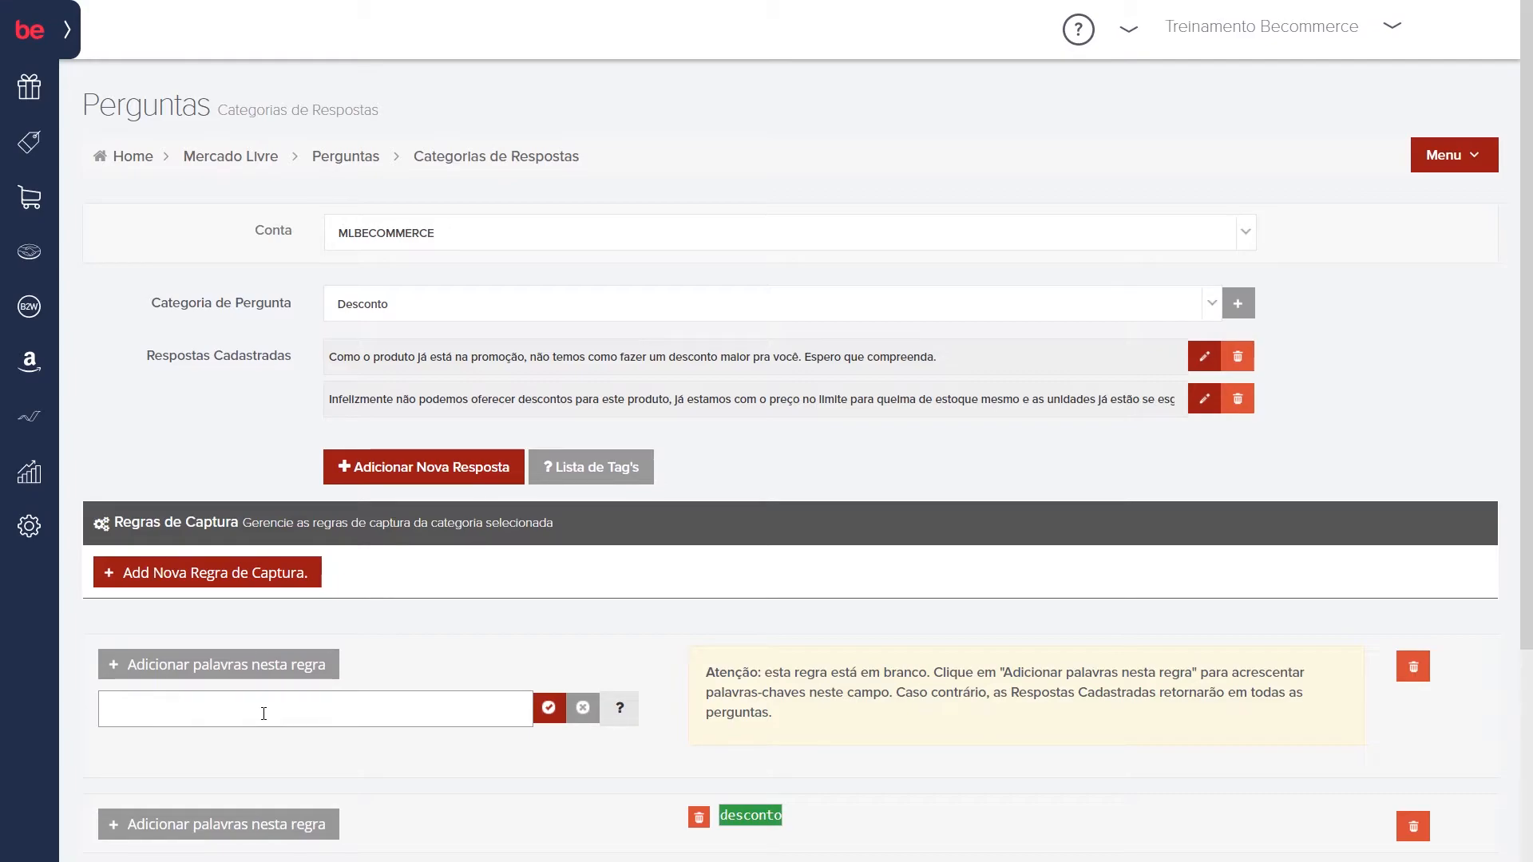
pyautogui.write('melhor')
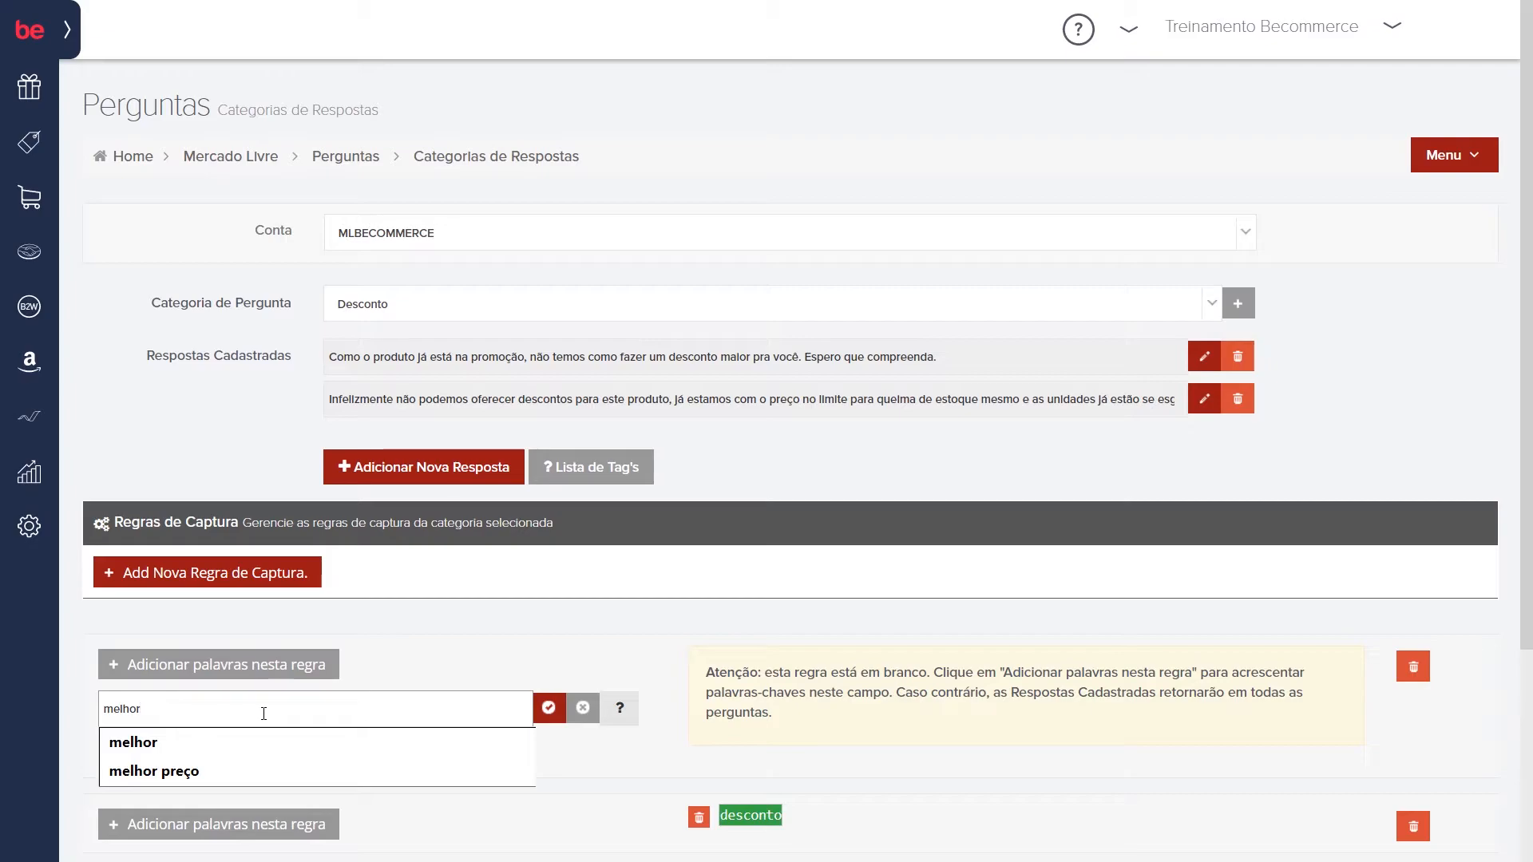
pyautogui.press('Down')
pyautogui.press('Down')
pyautogui.press('Return')
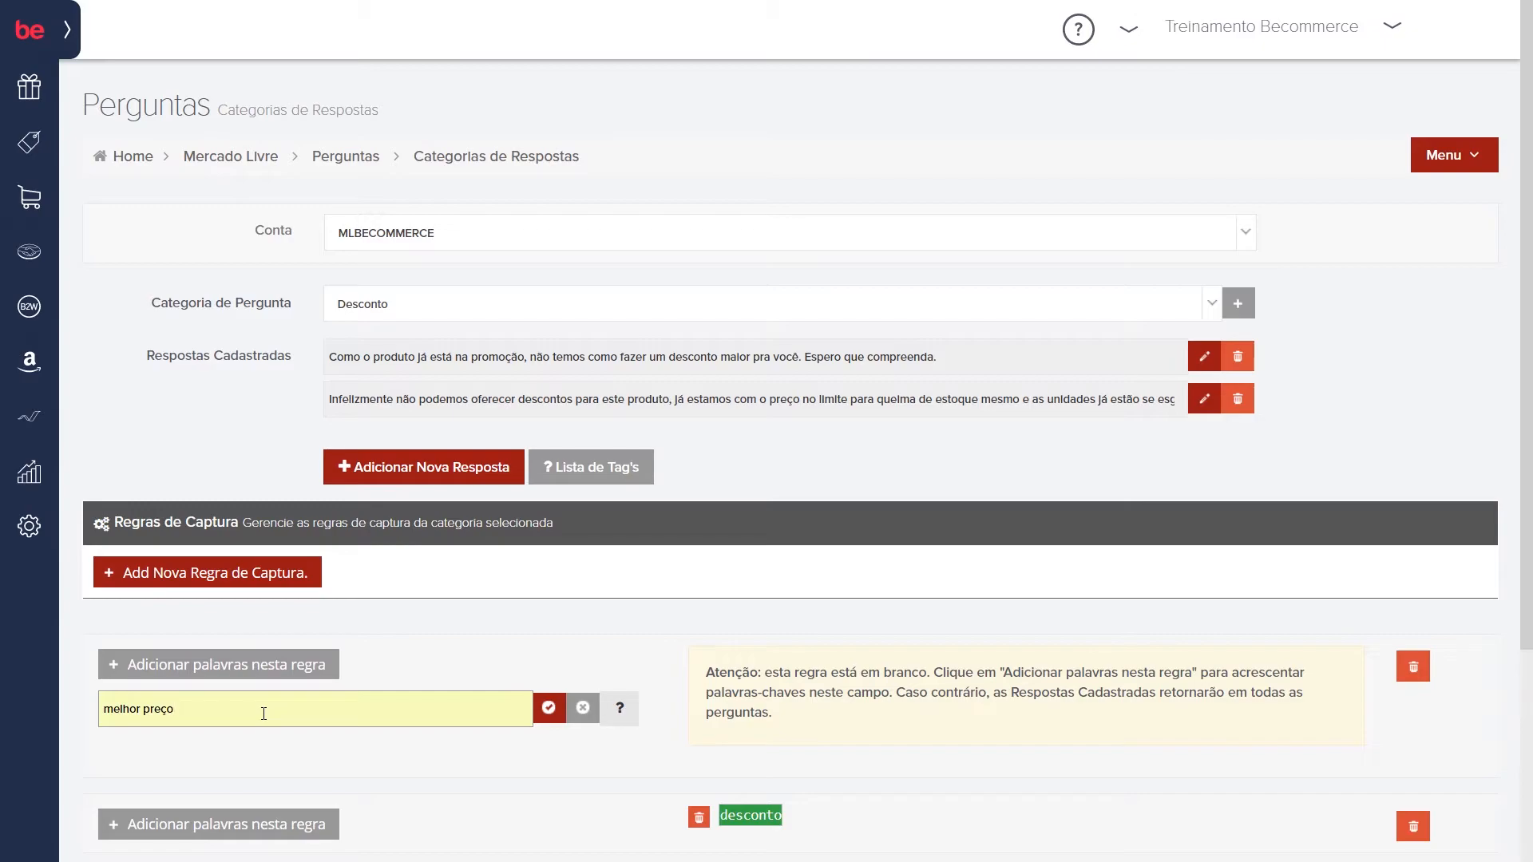
pyautogui.press('BackSpace')
pyautogui.press('BackSpace')
pyautogui.press('BackSpace')
pyautogui.press('BackSpace')
pyautogui.press('BackSpace')
pyautogui.press('BackSpace')
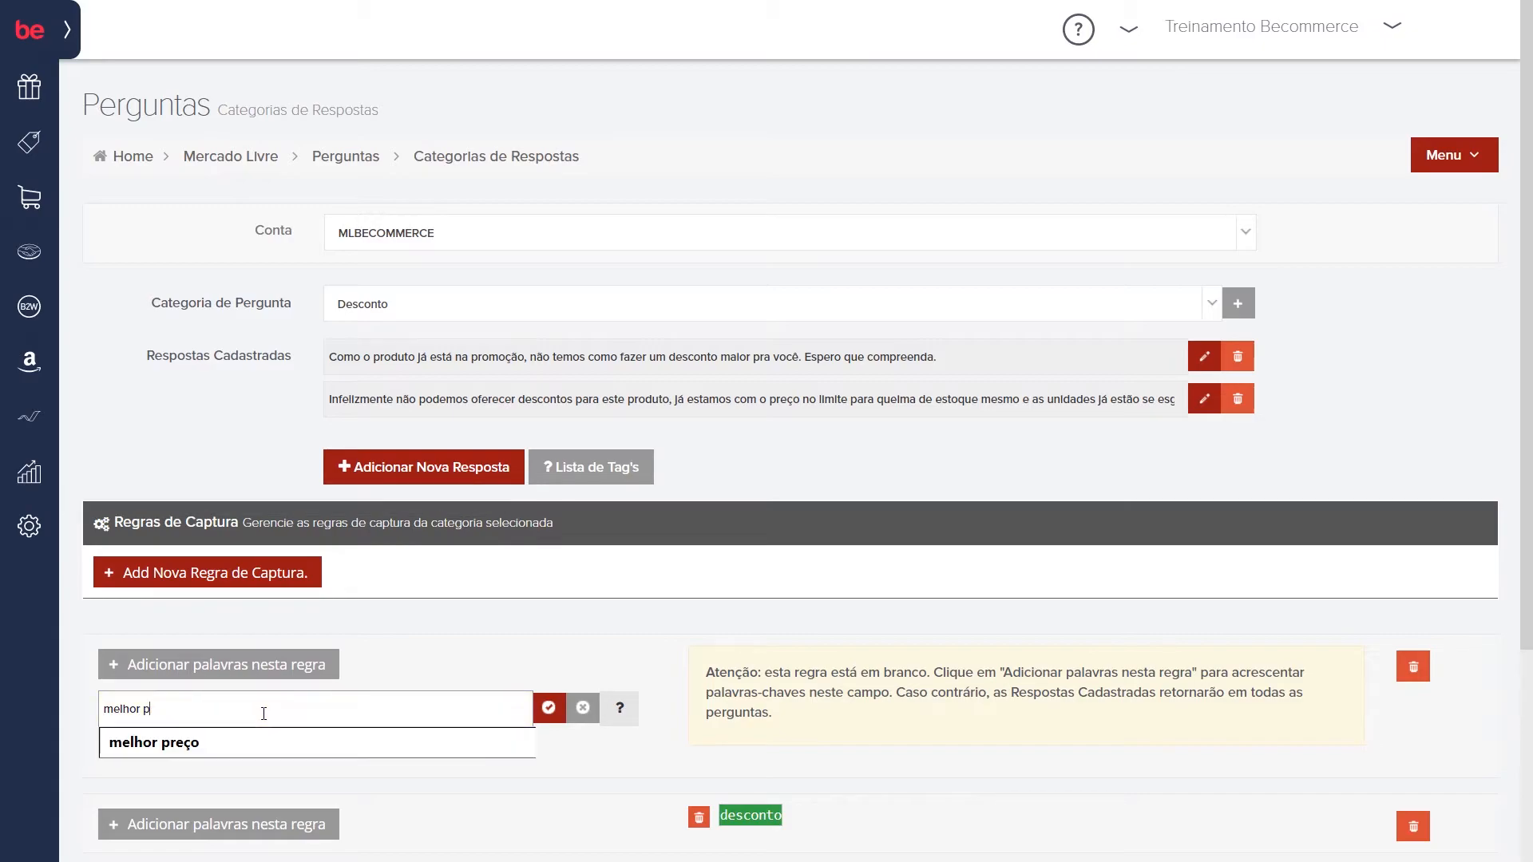
pyautogui.click(549, 702)
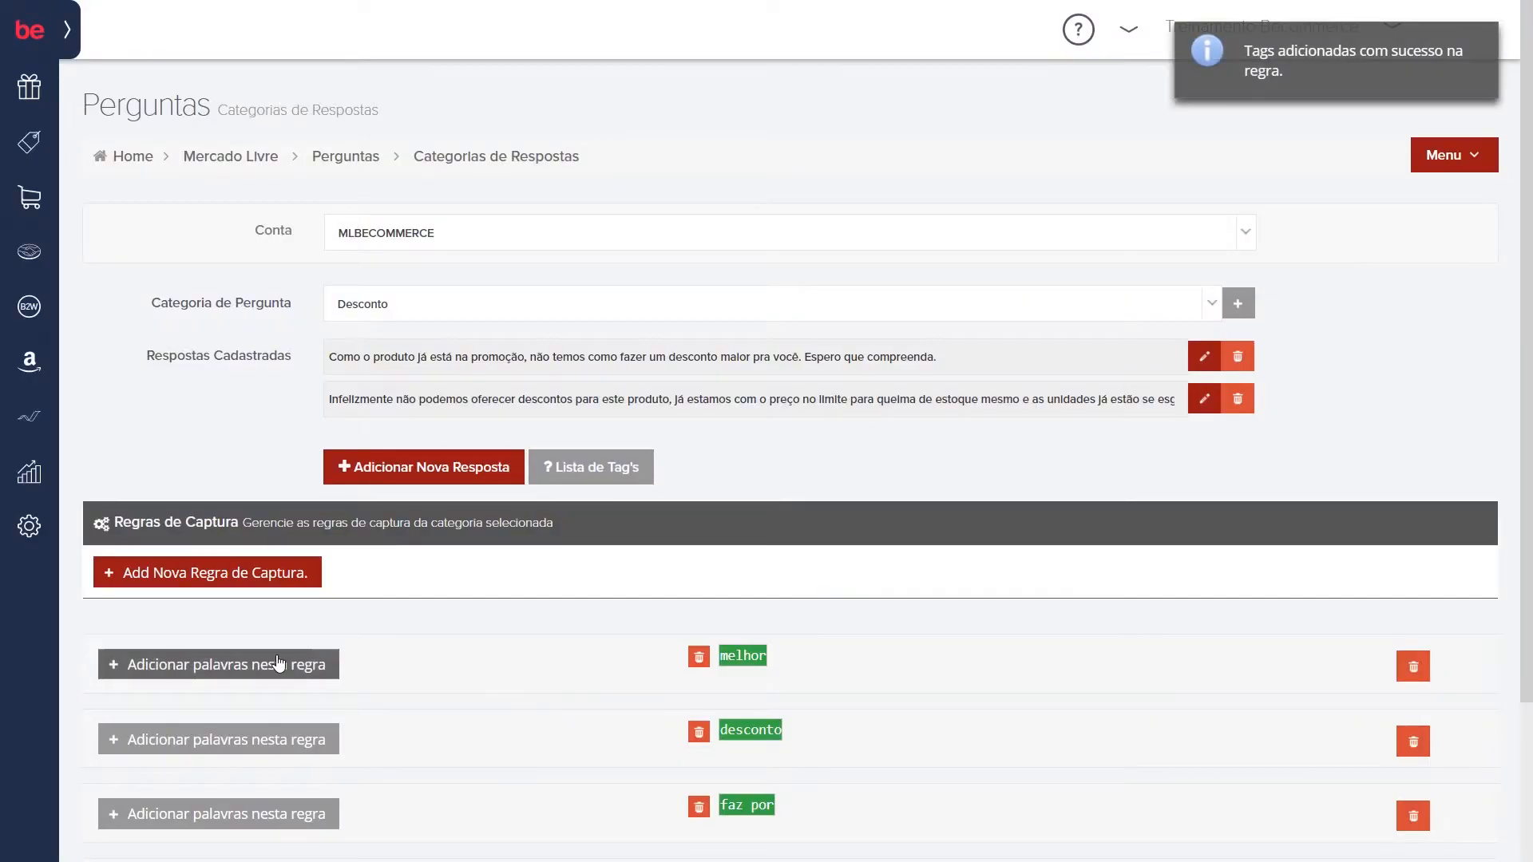
# Step: Add "preço" as a second keyword to the "melhor" rule, and delete that whole rule
pyautogui.click(263, 666)
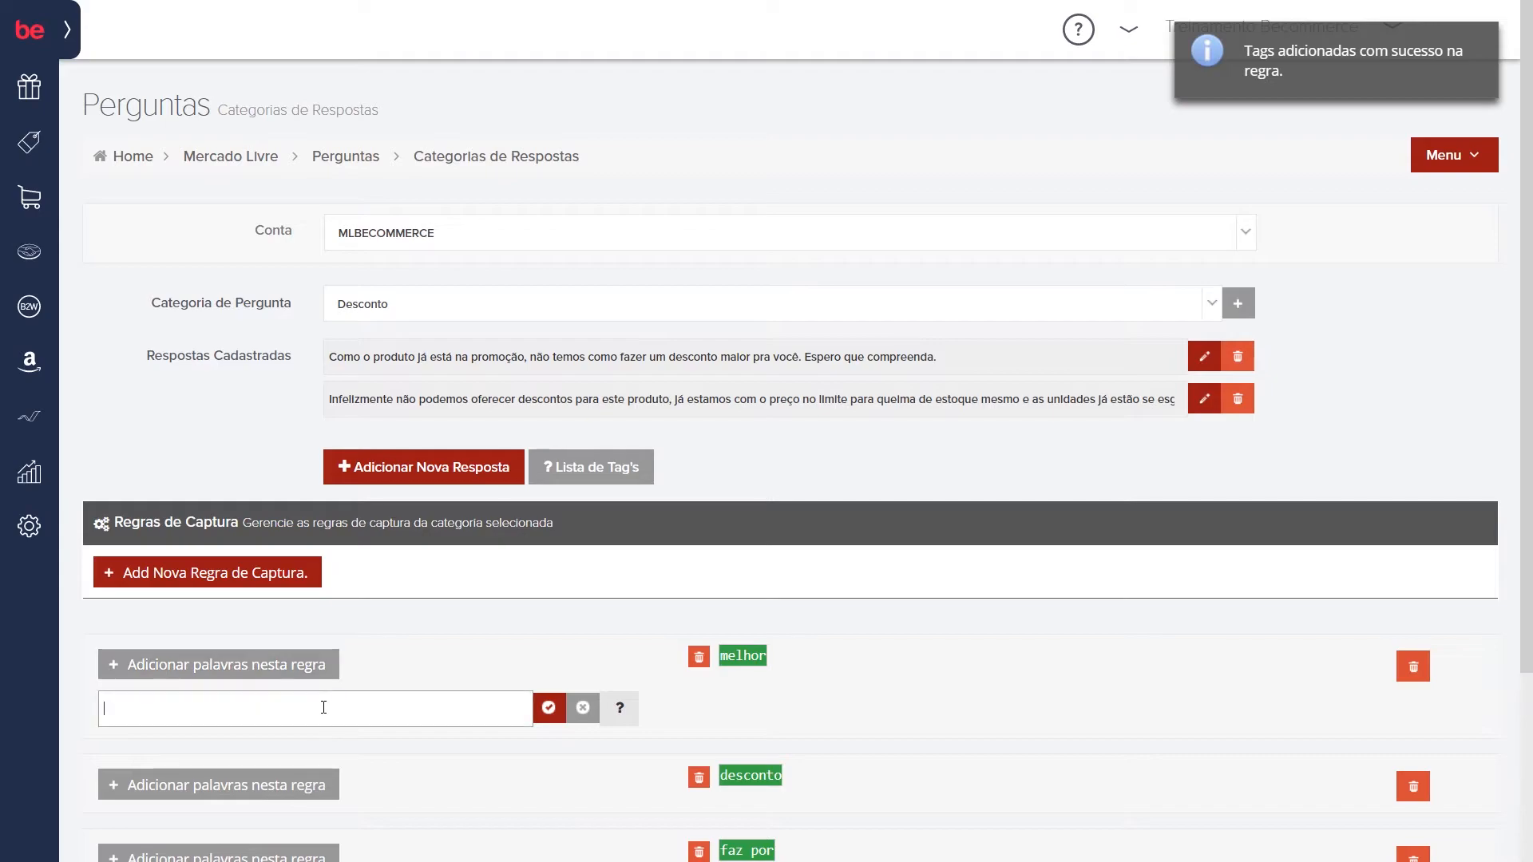
pyautogui.write('preco')
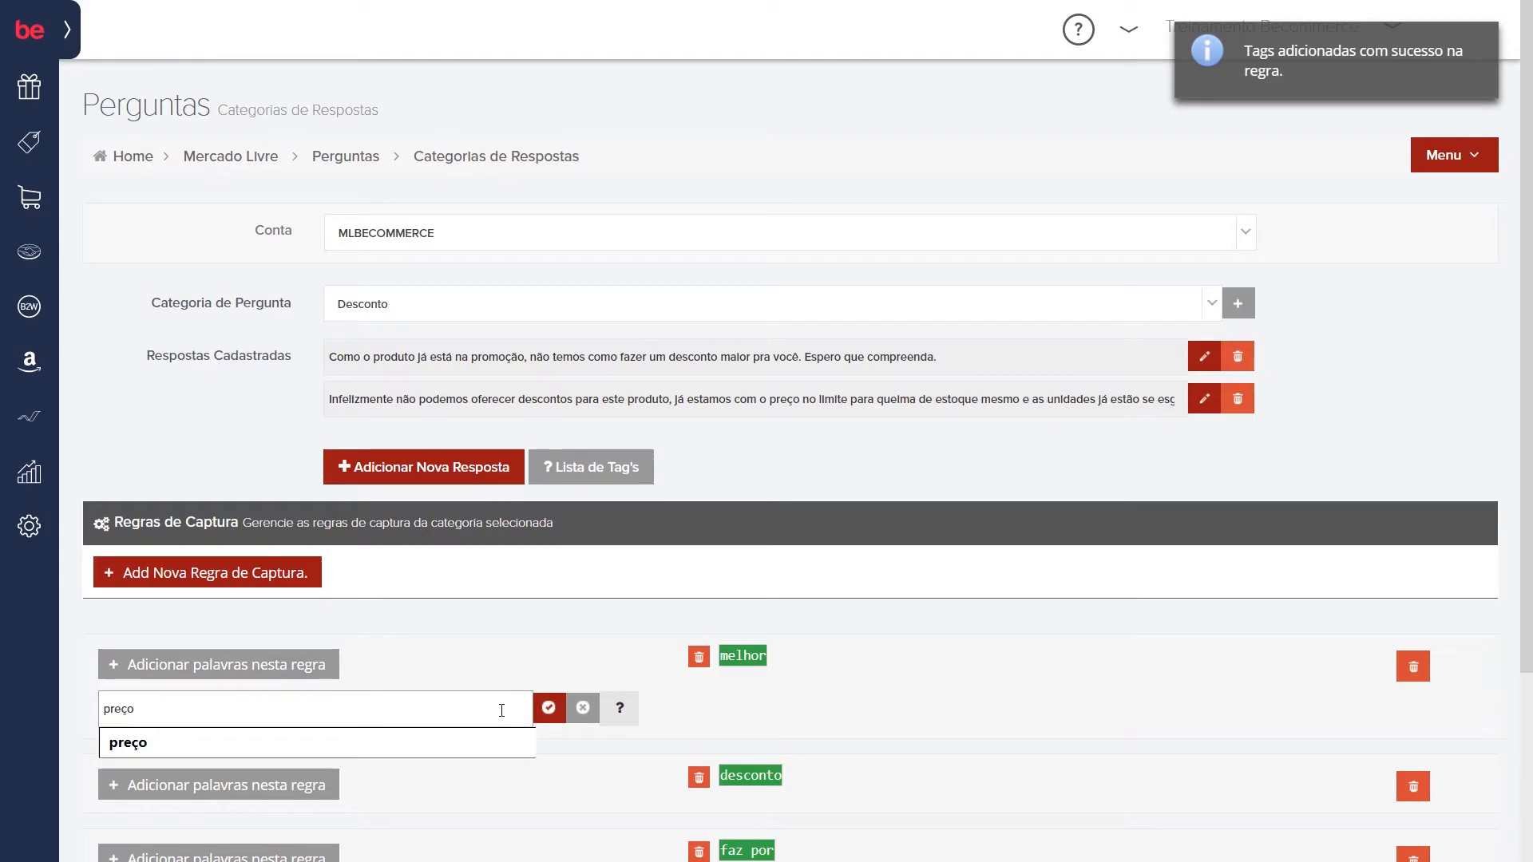
pyautogui.click(549, 708)
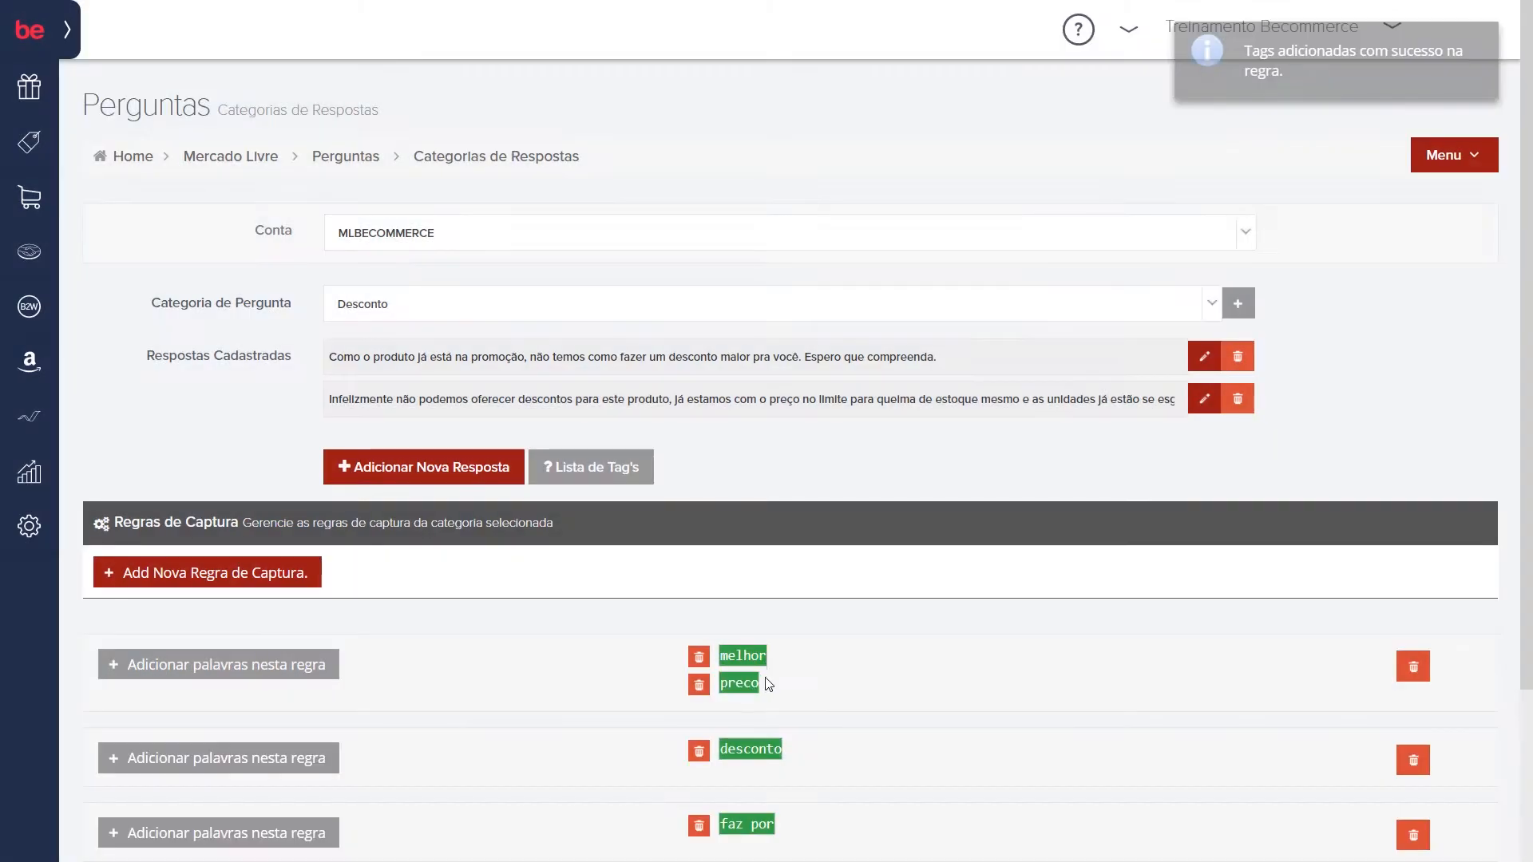
pyautogui.click(700, 656)
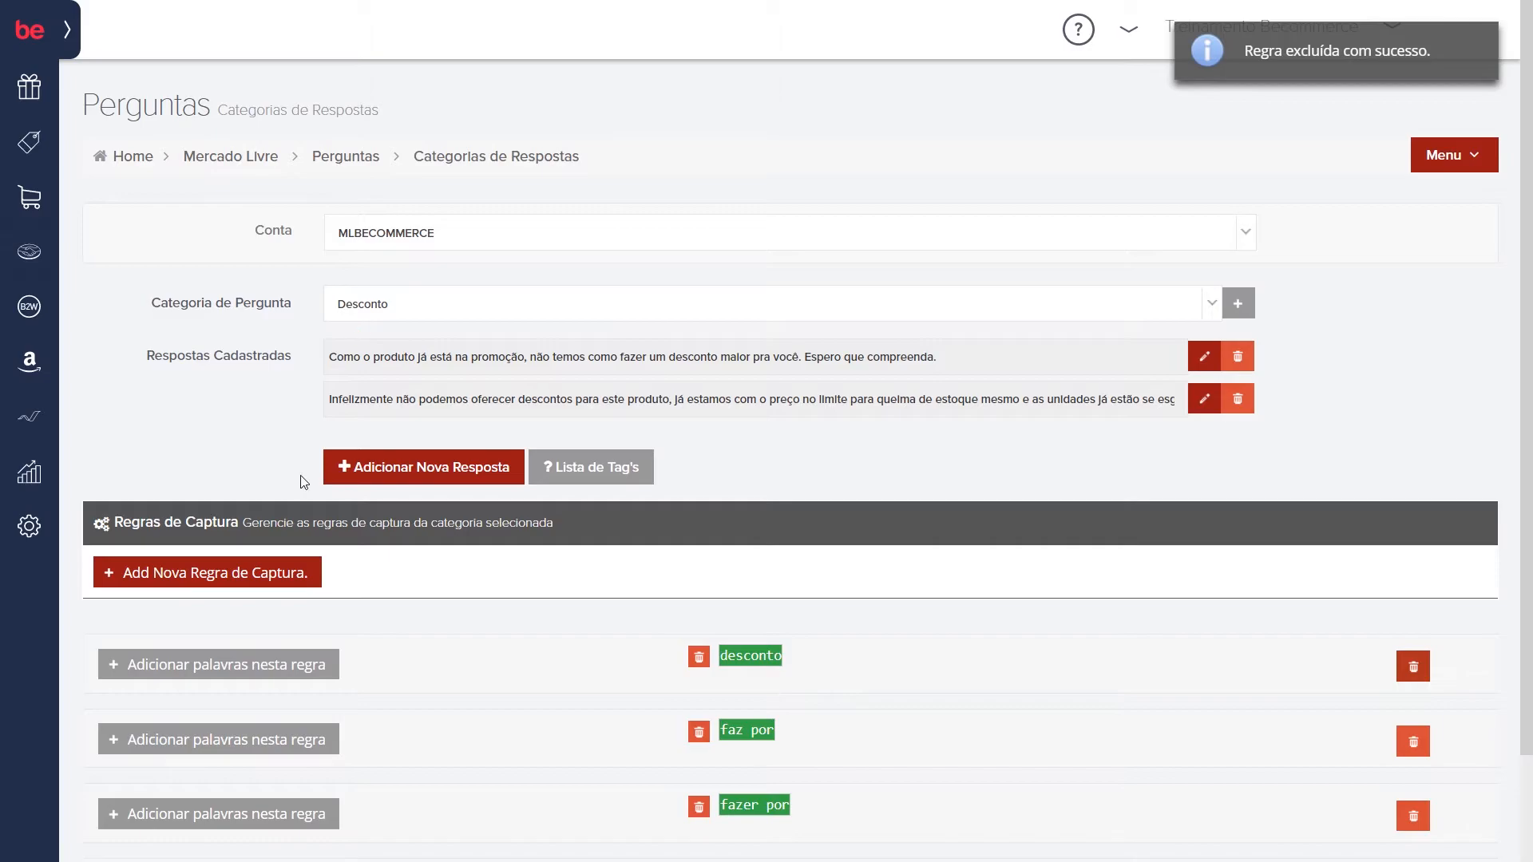
# Step: Add another blank capture rule to Desconto, enter "correio" as its keyword, and discard the entry and the rule
pyautogui.click(246, 573)
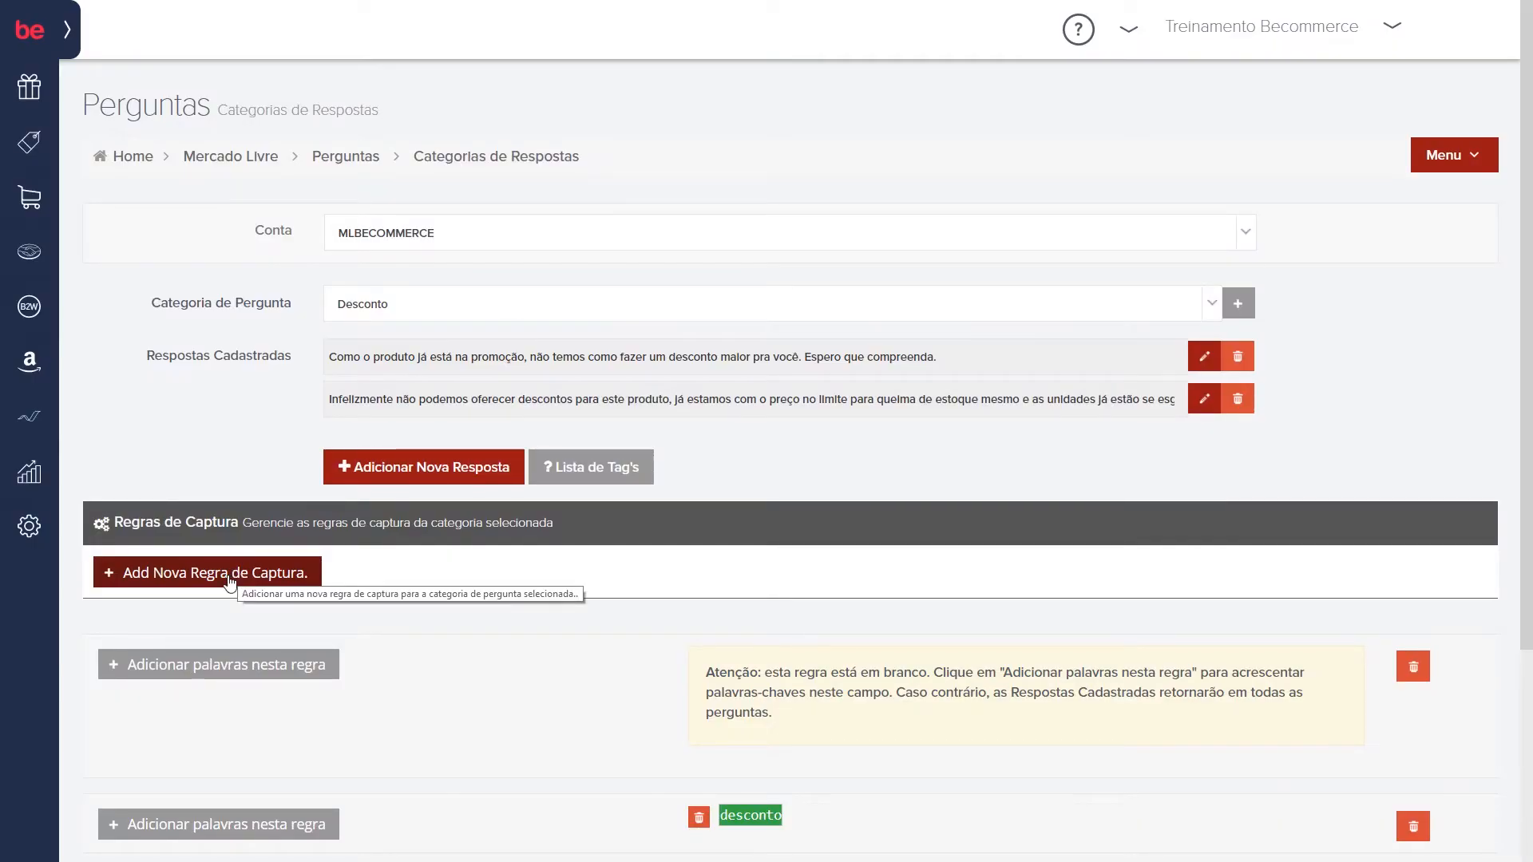
pyautogui.click(243, 668)
pyautogui.write('correio')
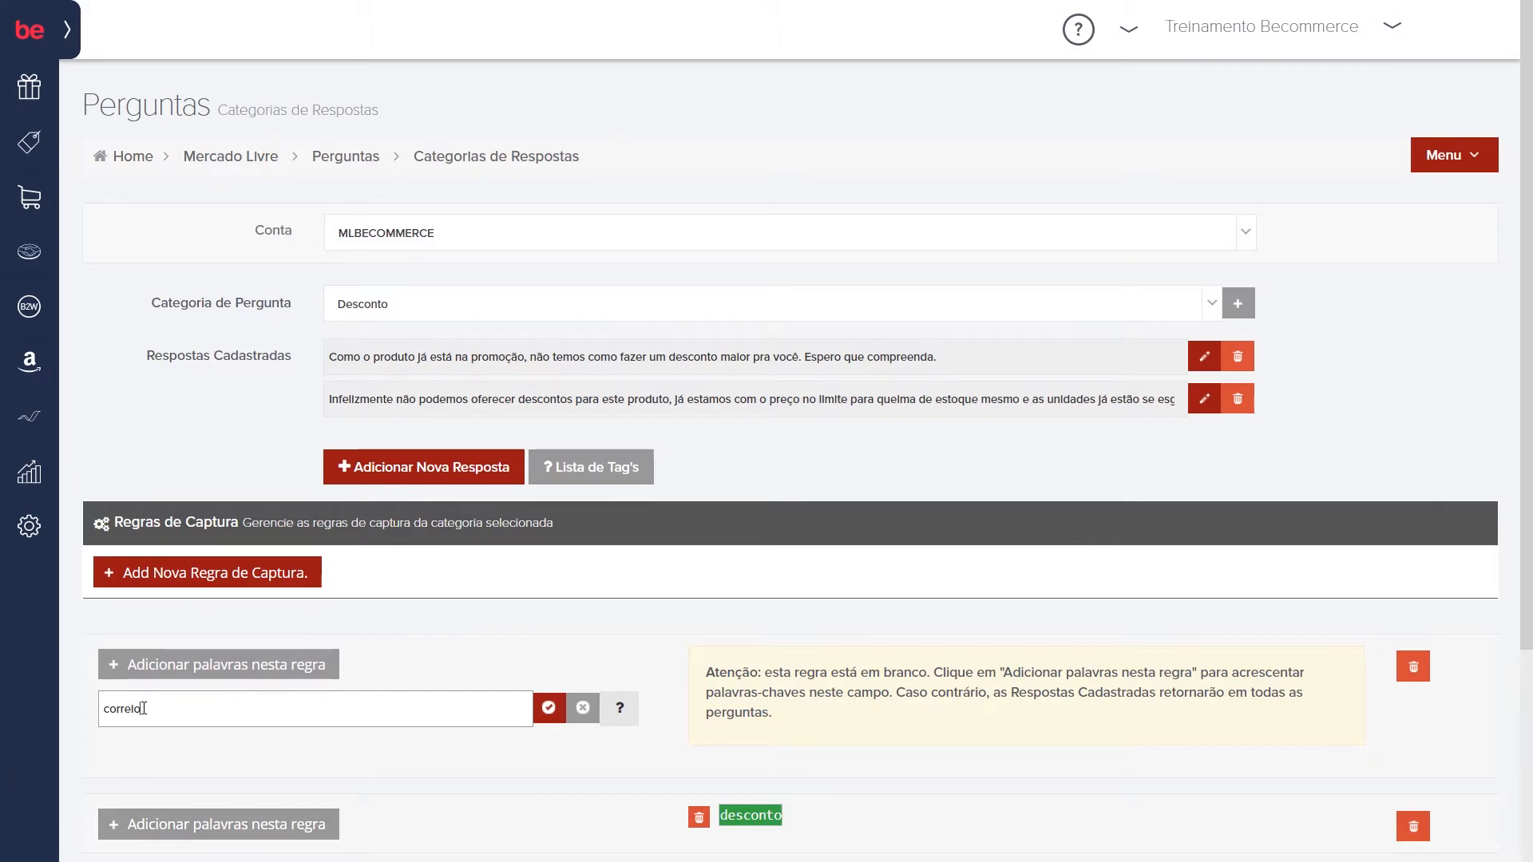
pyautogui.moveTo(120, 709); pyautogui.dragTo(105, 709)
pyautogui.moveTo(163, 712); pyautogui.dragTo(106, 707)
pyautogui.click(582, 709)
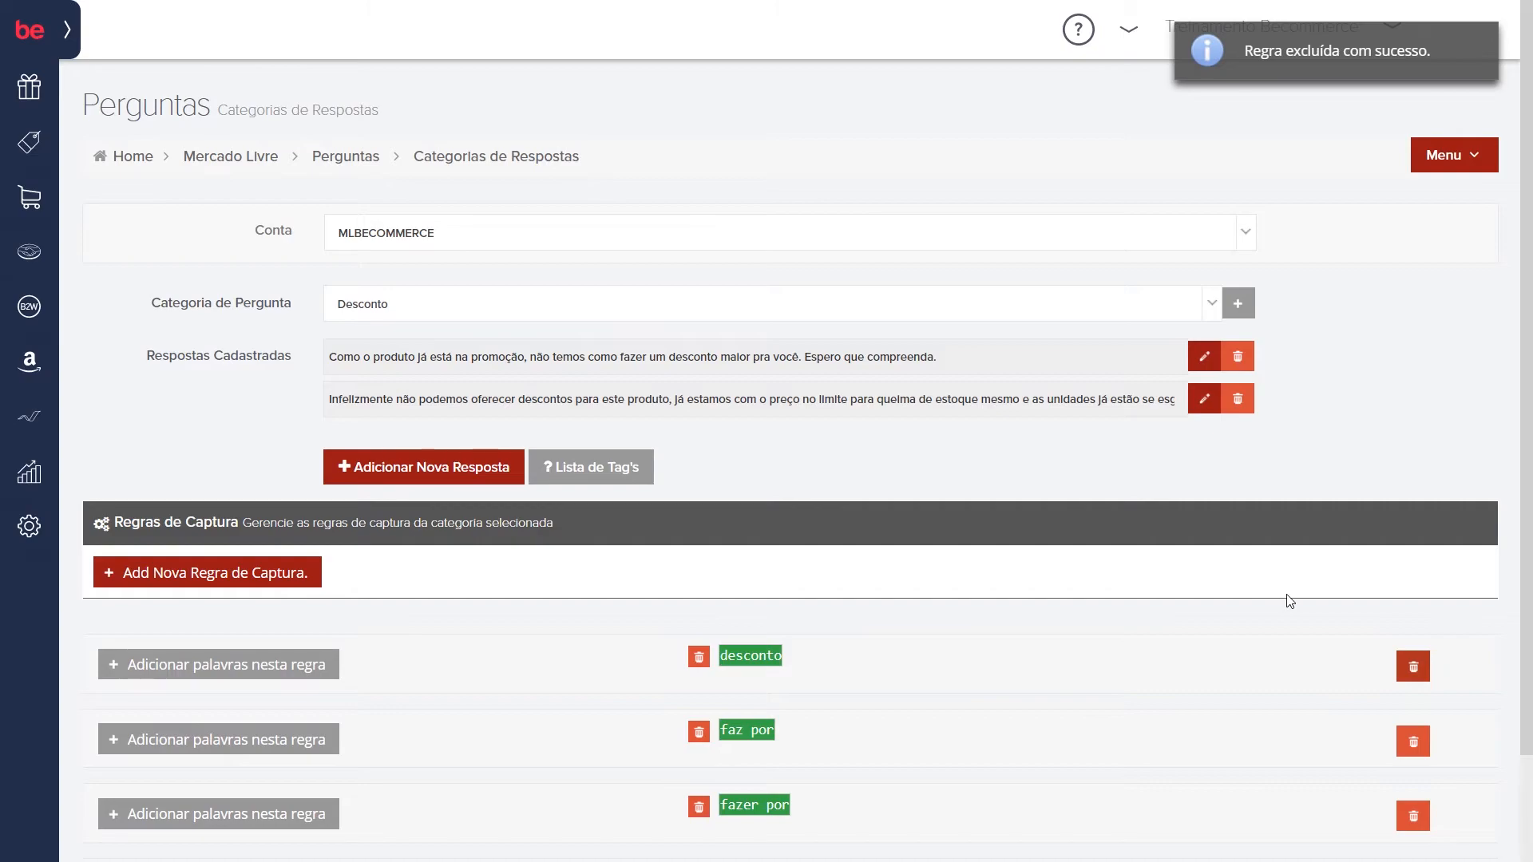
# Step: Switch the question category back to Garantia
pyautogui.click(811, 305)
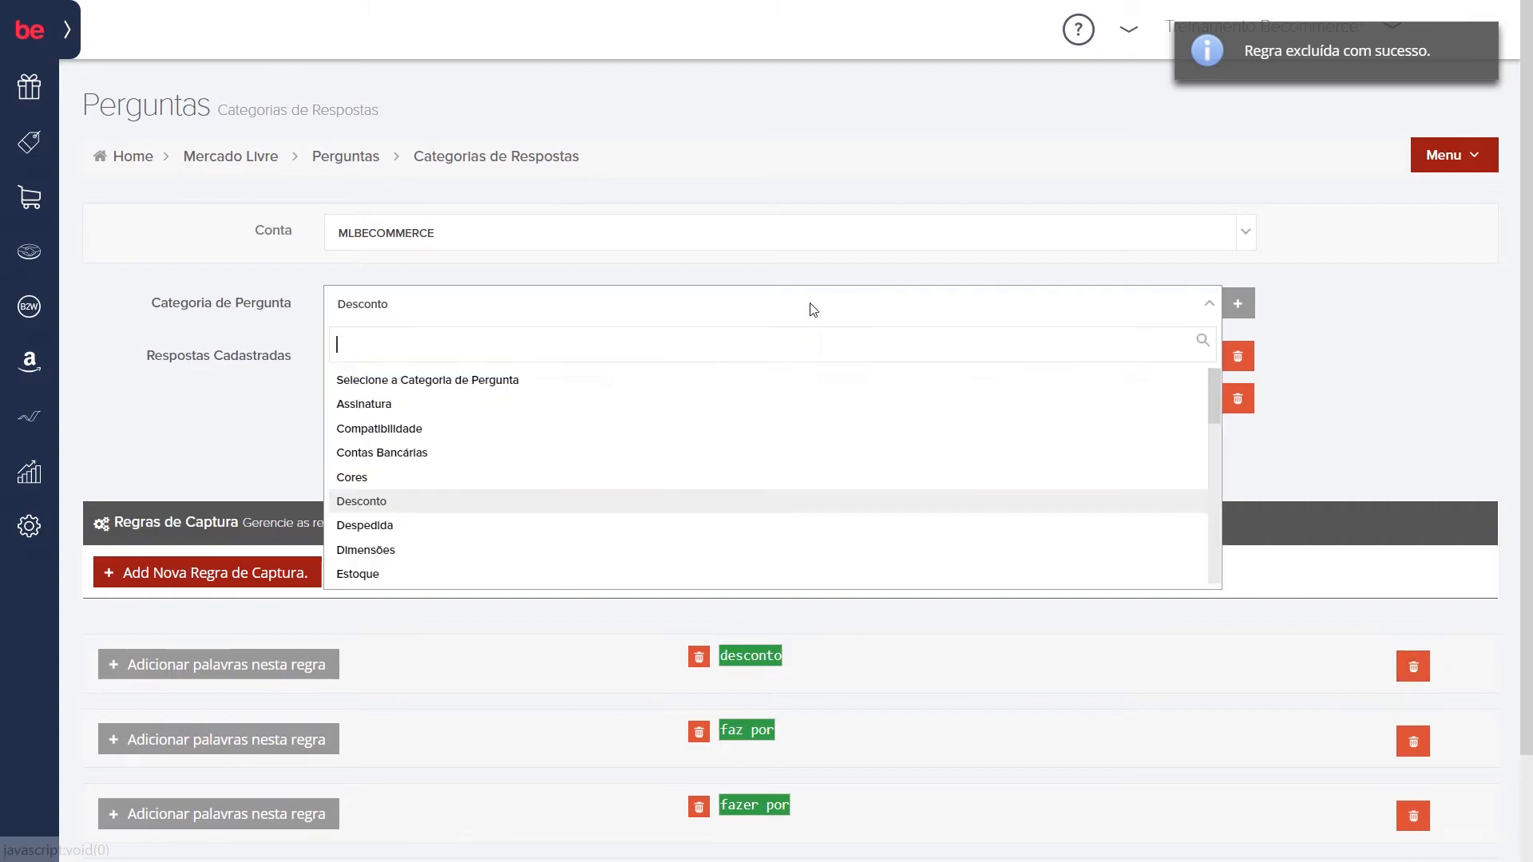
pyautogui.write('gara')
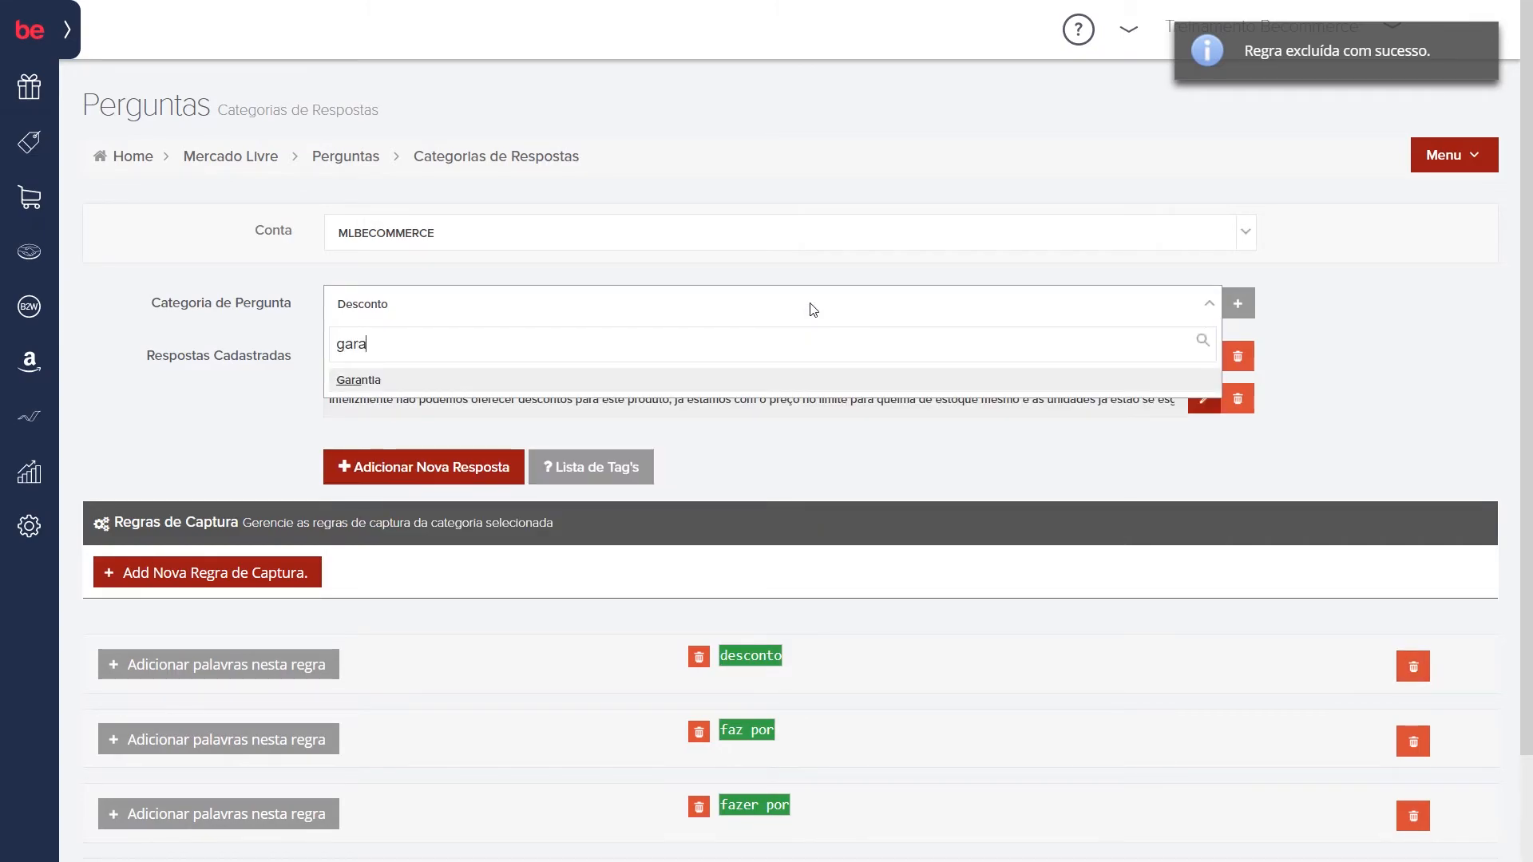
pyautogui.press('Return')
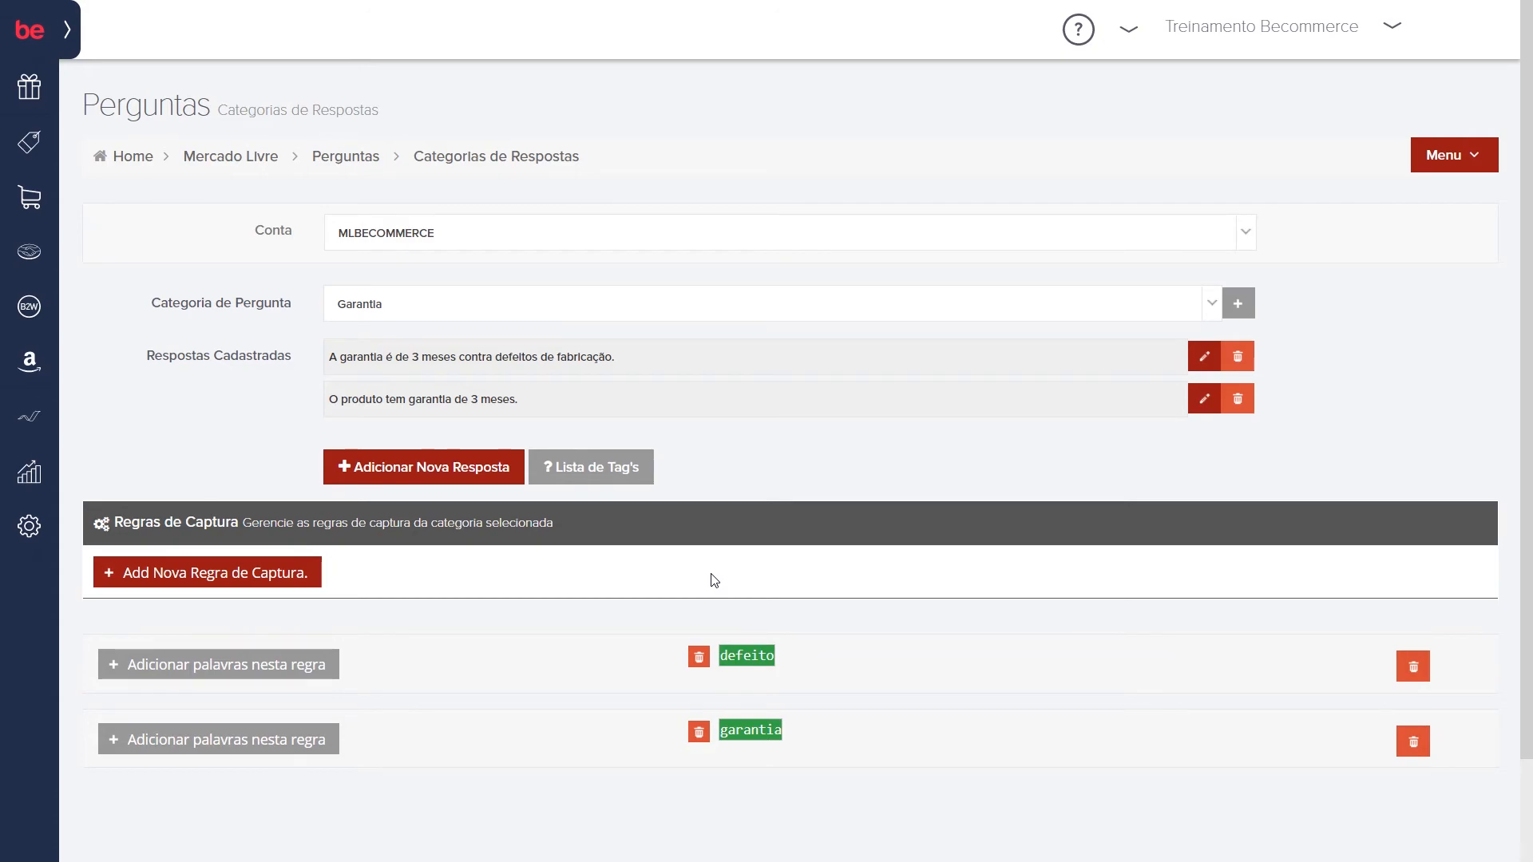
# Step: Add the negative keyword "-comprei" to the "defeito" capture rule of the Garantia category
pyautogui.click(265, 665)
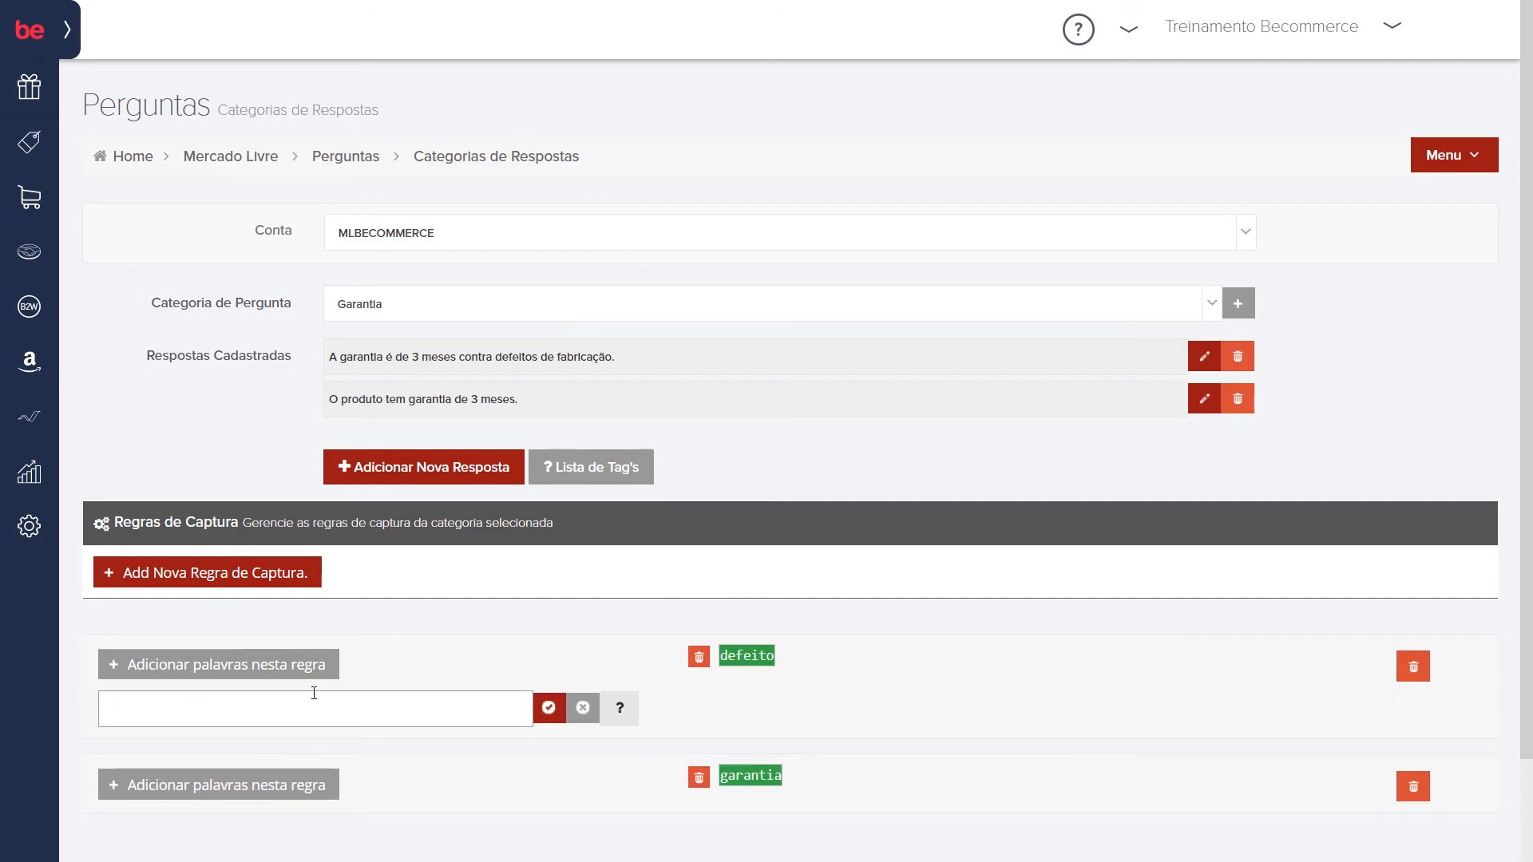
pyautogui.write('-')
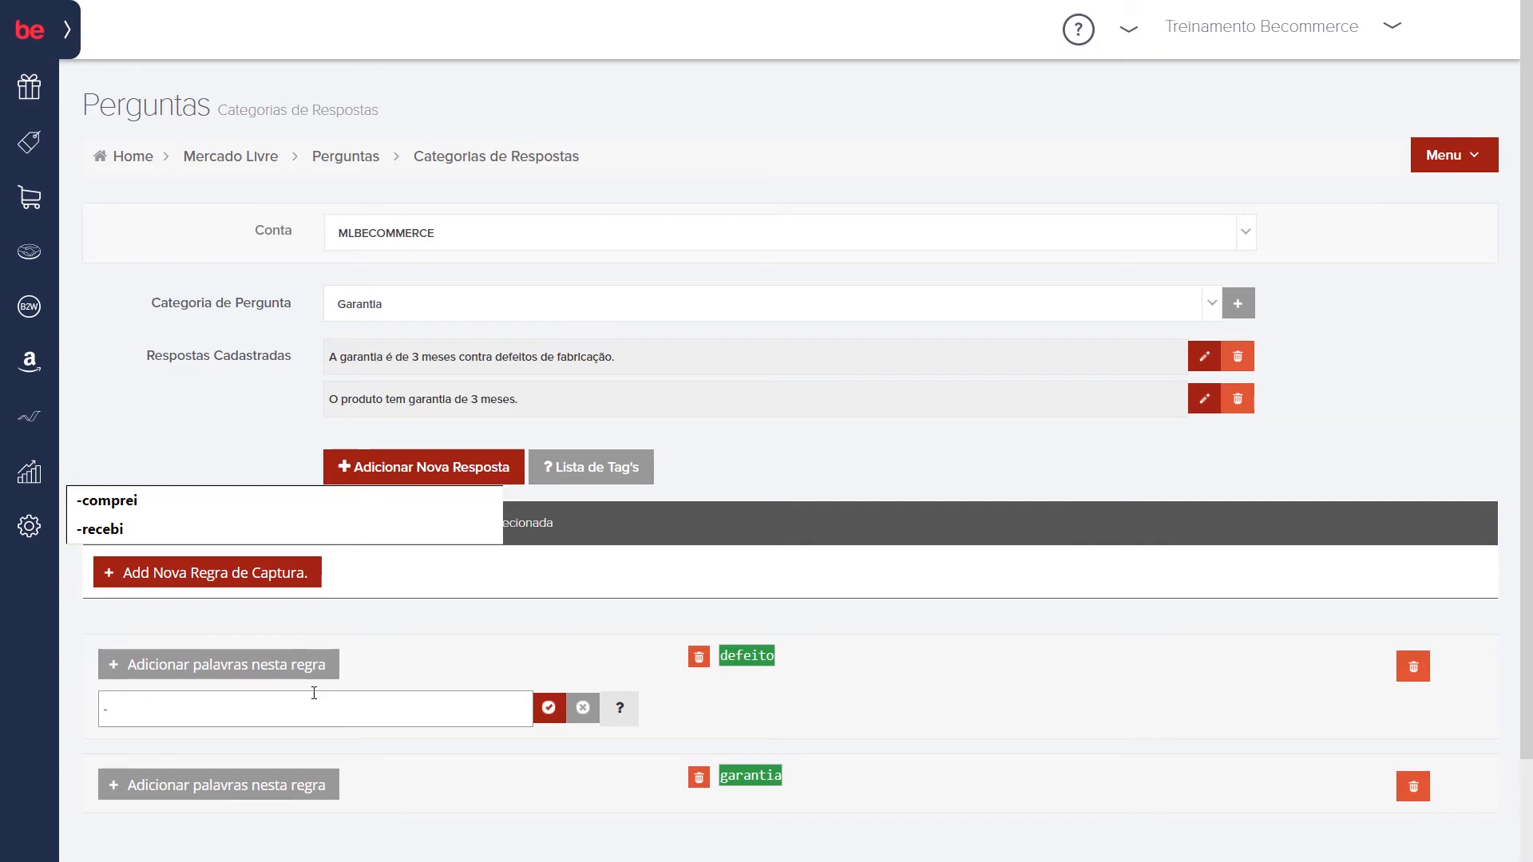
pyautogui.write('compreo')
pyautogui.press('BackSpace')
pyautogui.write('i')
pyautogui.click(547, 713)
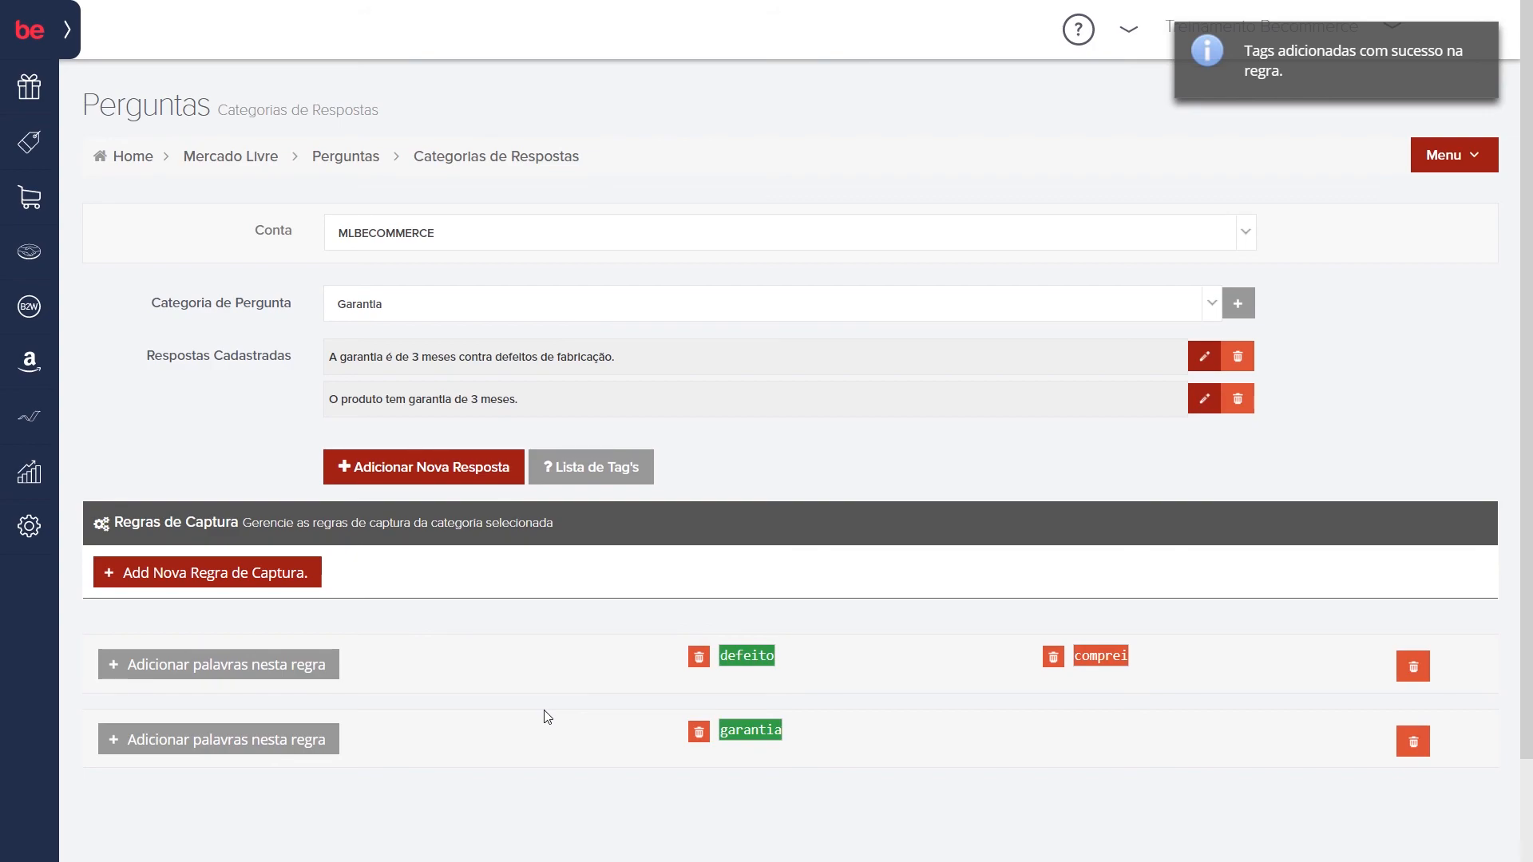
# Step: Open the help on registering keywords from the "defeito" rule's word entry
pyautogui.click(231, 665)
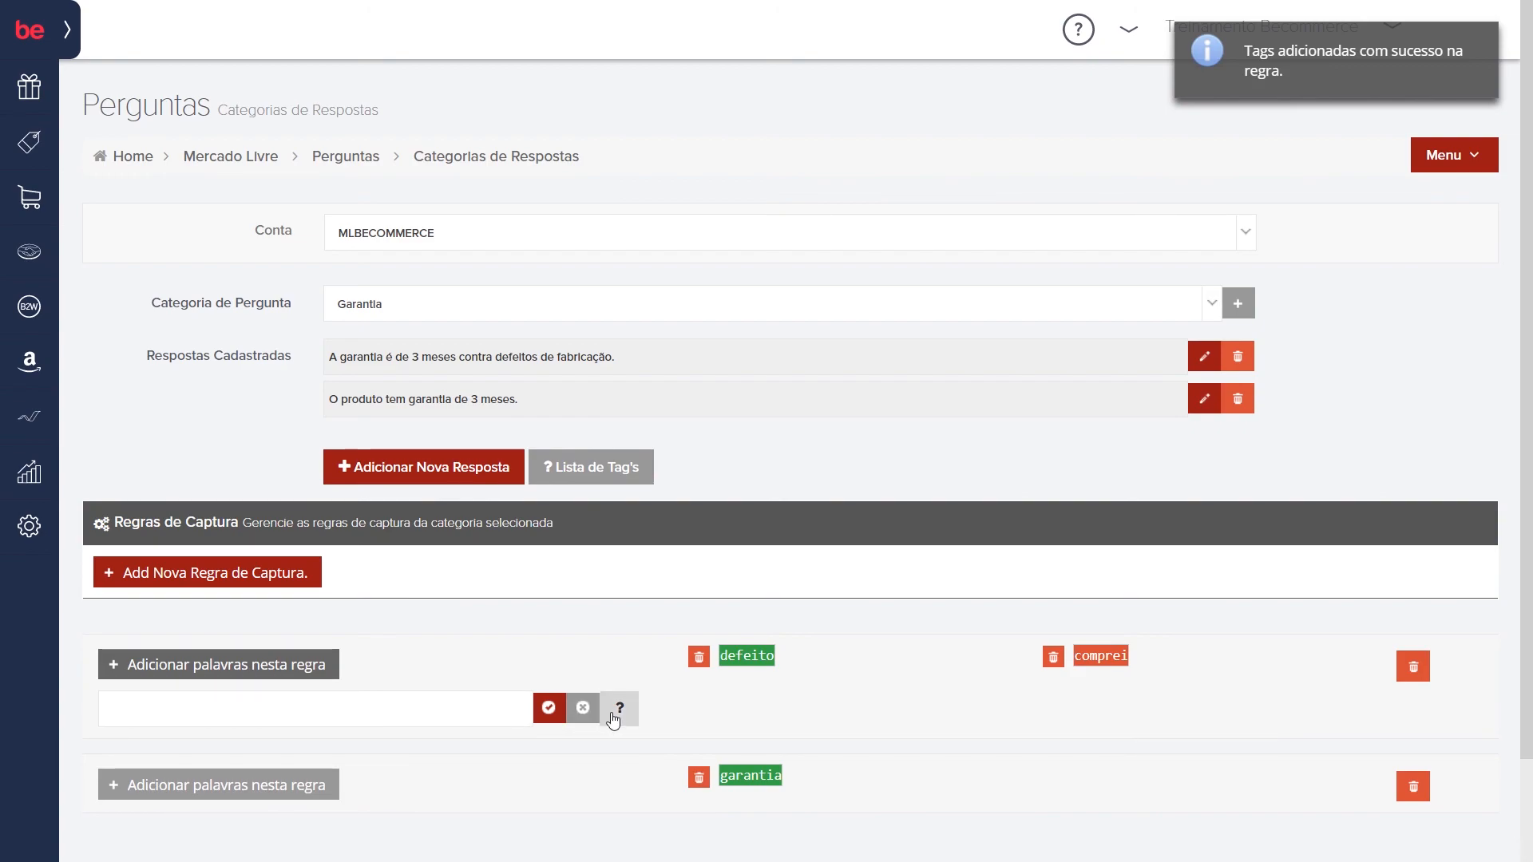
pyautogui.click(612, 714)
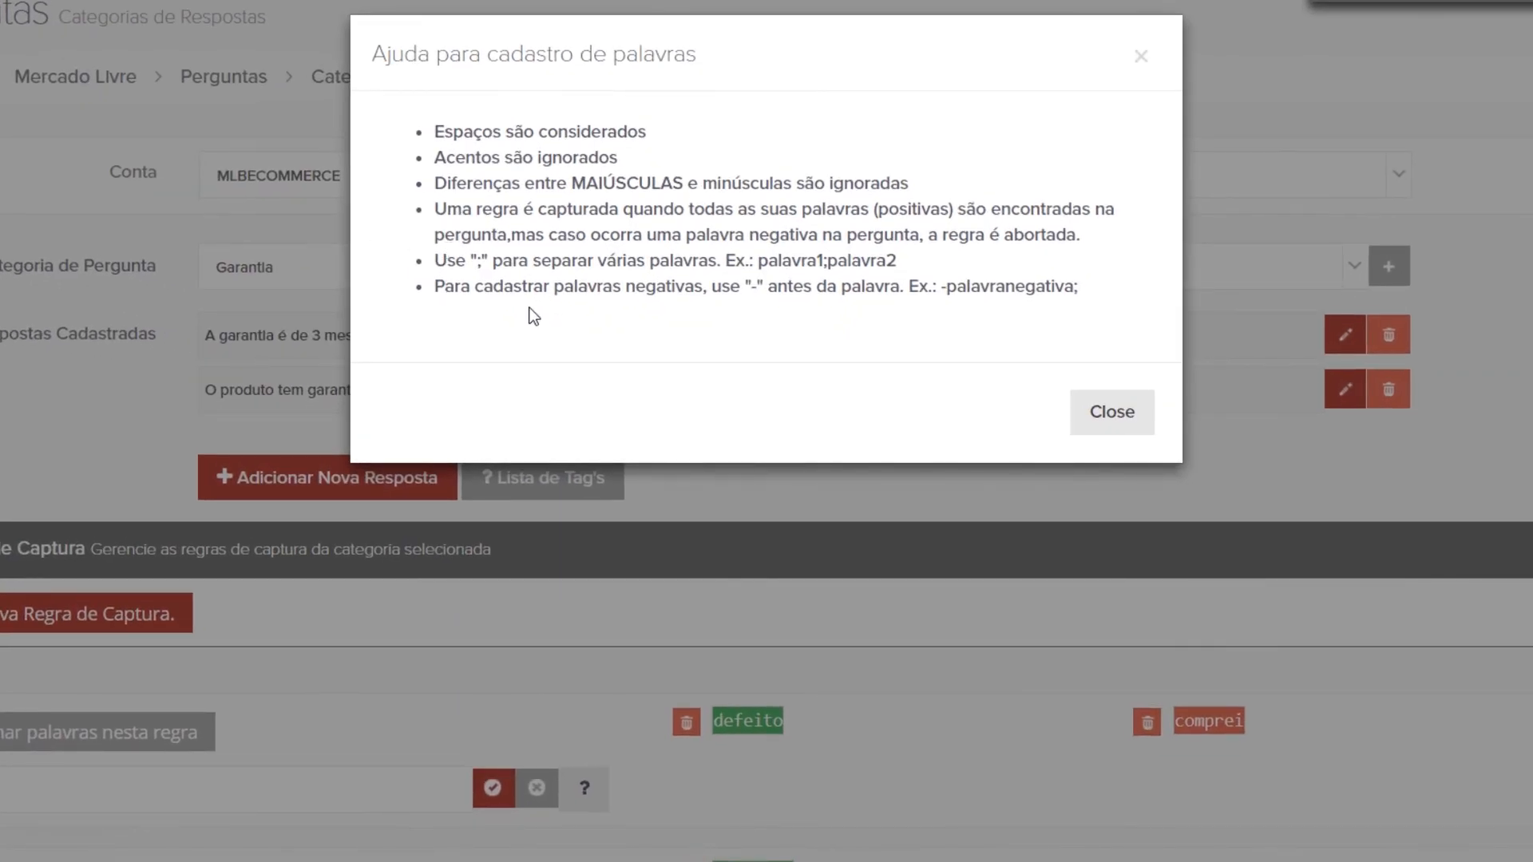